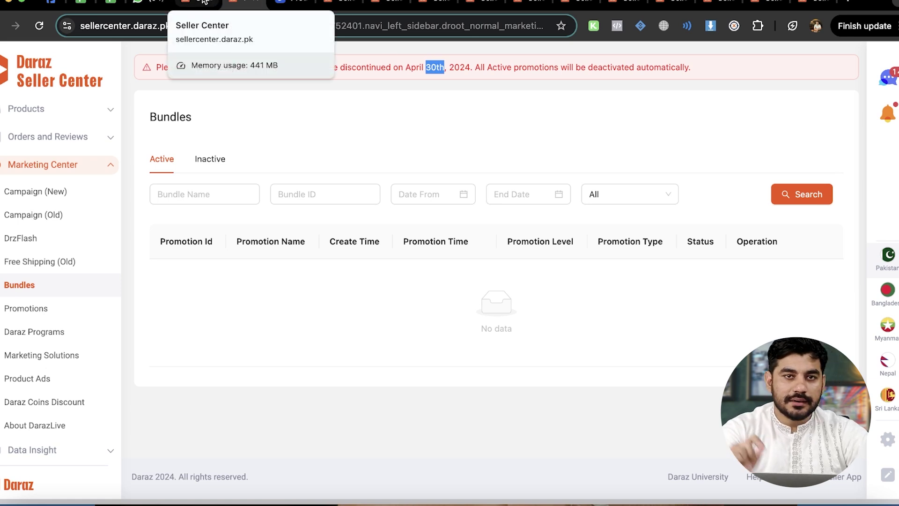
Step: Go to the Seller Center home page and open the Daraz Coins Discount page in a separate browser tab
{"action": "left_click", "coordinate": [203, 2]}
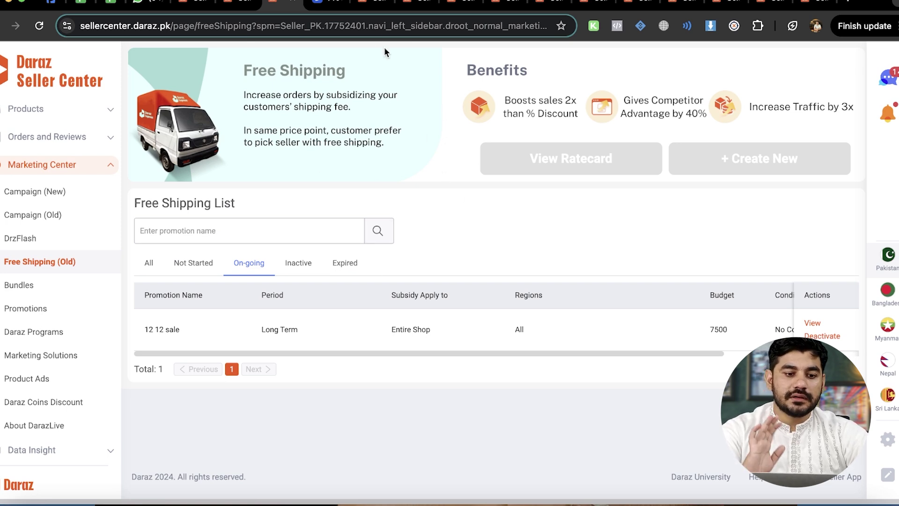
{"action": "left_click", "coordinate": [186, 3]}
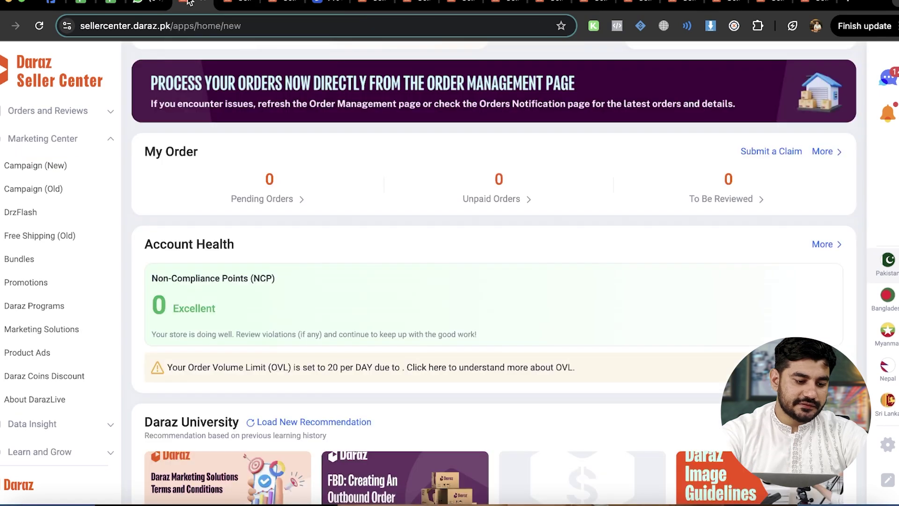
{"action": "scroll", "coordinate": [40, 294], "scroll_direction": "down", "scroll_amount": 1}
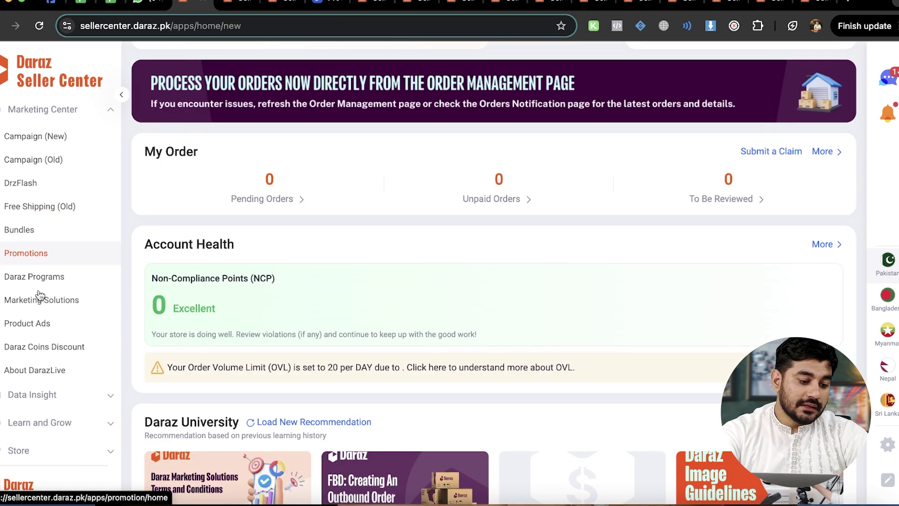
{"action": "left_click", "coordinate": [39, 357], "text": "super"}
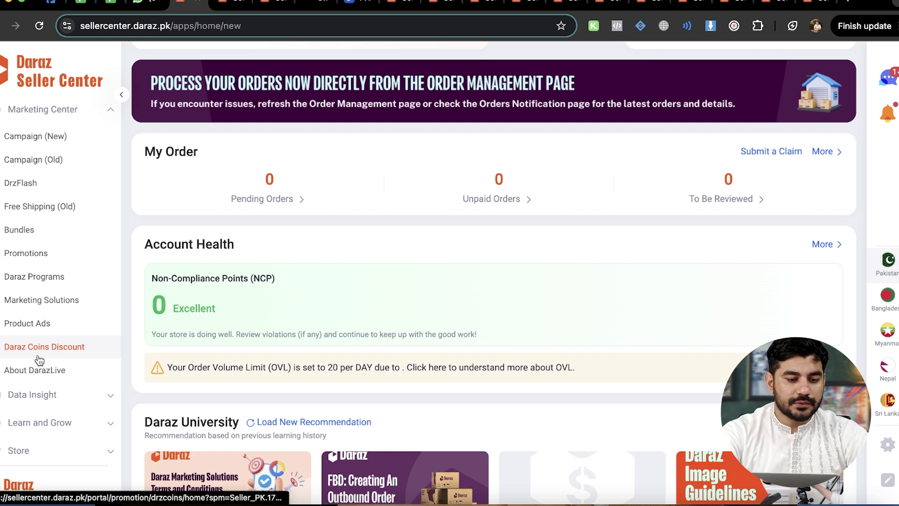
{"action": "left_click", "coordinate": [319, 1]}
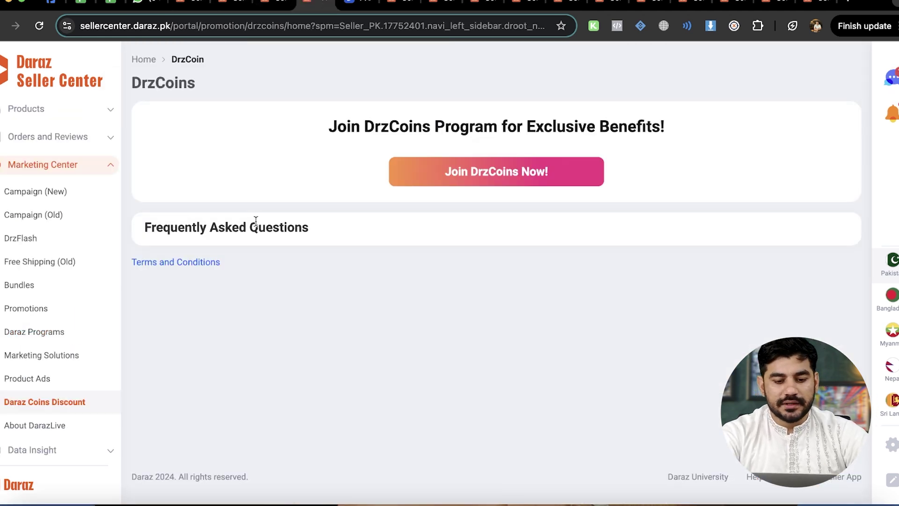
Step: Join the DrzCoins program by agreeing to its default setups
{"action": "left_click", "coordinate": [497, 170]}
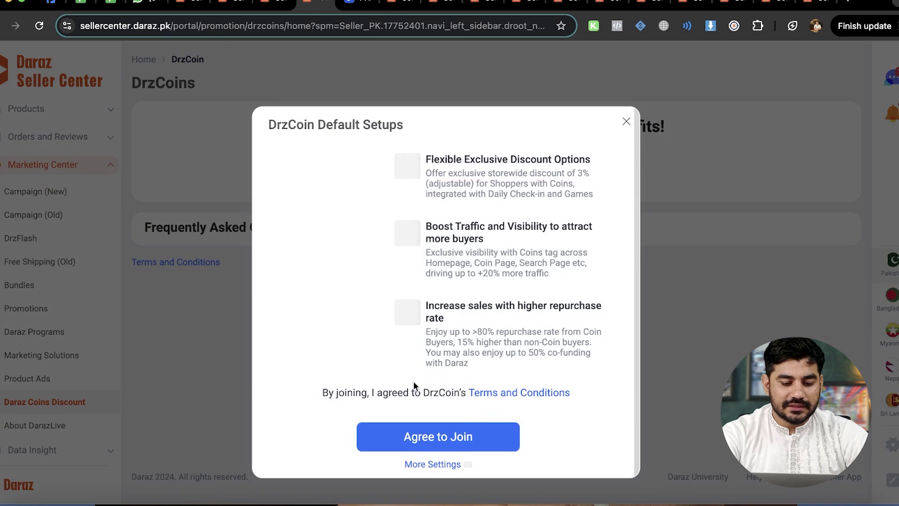
{"action": "scroll", "coordinate": [419, 319], "scroll_direction": "down", "scroll_amount": 1}
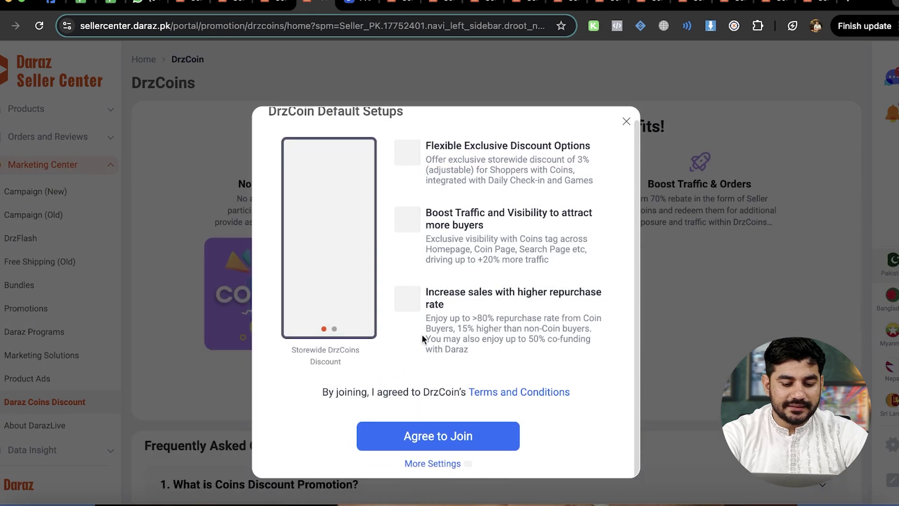
{"action": "left_click", "coordinate": [437, 436]}
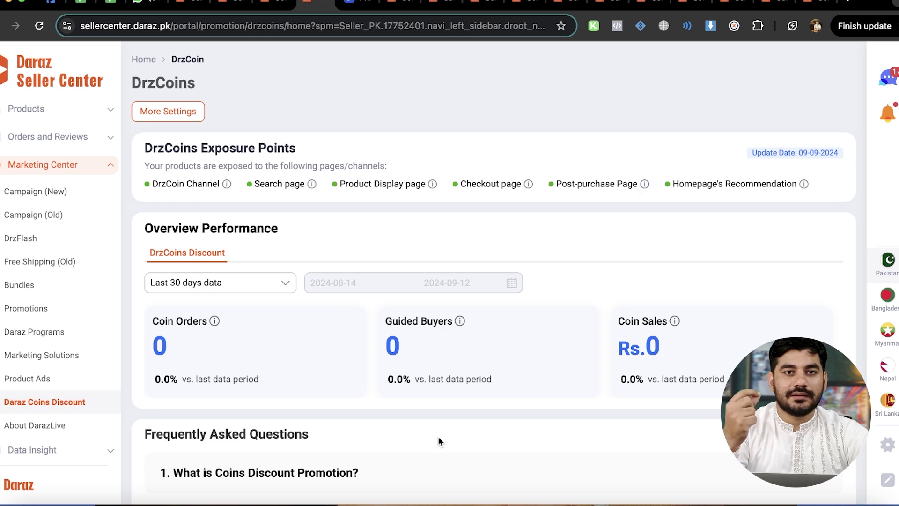
Step: Open the DrzCoins settings at the storewide discount options
{"action": "left_click", "coordinate": [146, 112]}
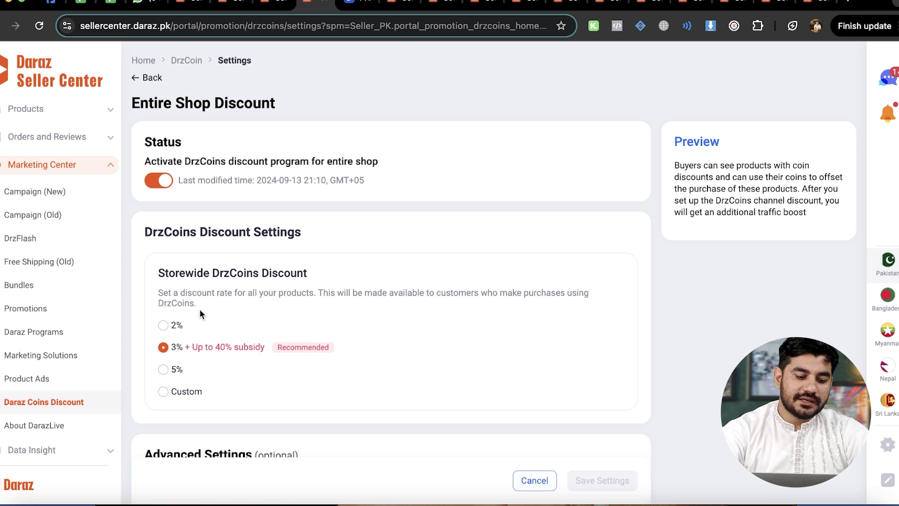
{"action": "scroll", "coordinate": [188, 352], "scroll_direction": "down", "scroll_amount": 1}
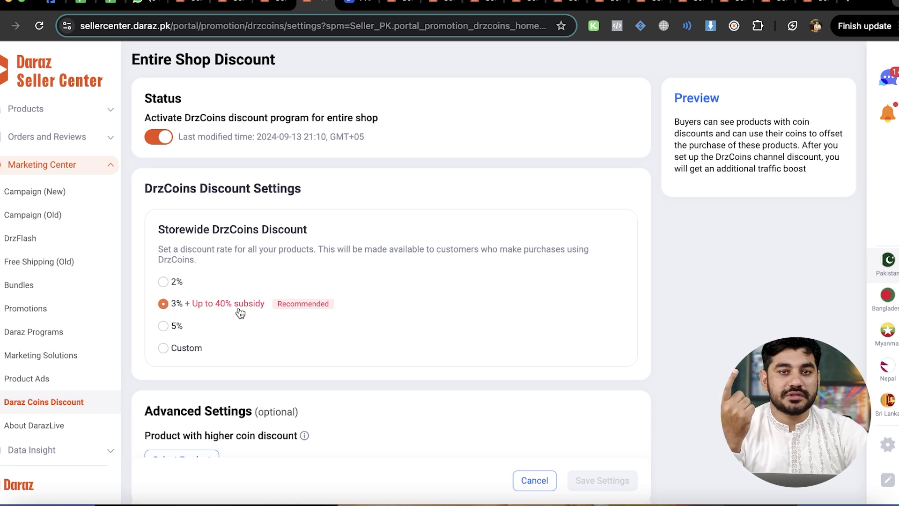
{"action": "scroll", "coordinate": [240, 313], "scroll_direction": "down", "scroll_amount": 1}
Step: Try a custom storewide DrzCoins discount of 1%
{"action": "left_click", "coordinate": [188, 314]}
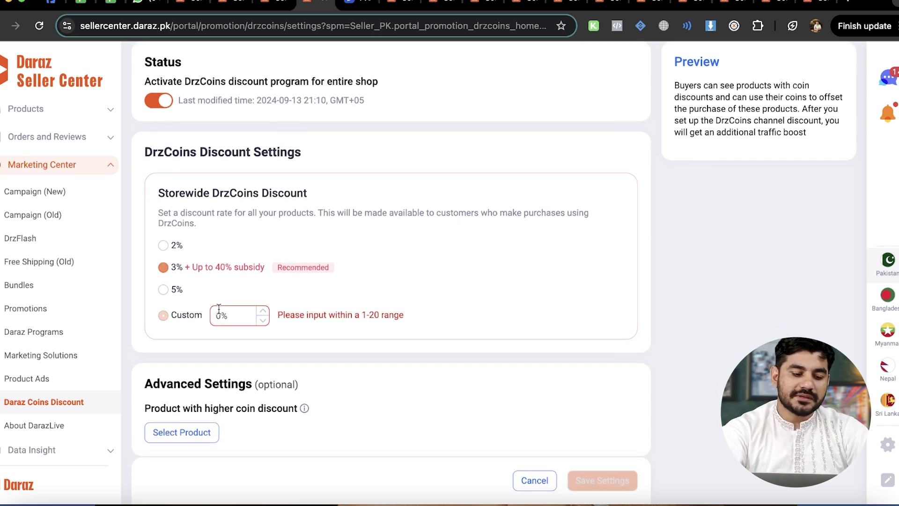
{"action": "left_click", "coordinate": [222, 315]}
{"action": "type", "text": "1"}
{"action": "key", "text": "BackSpace"}
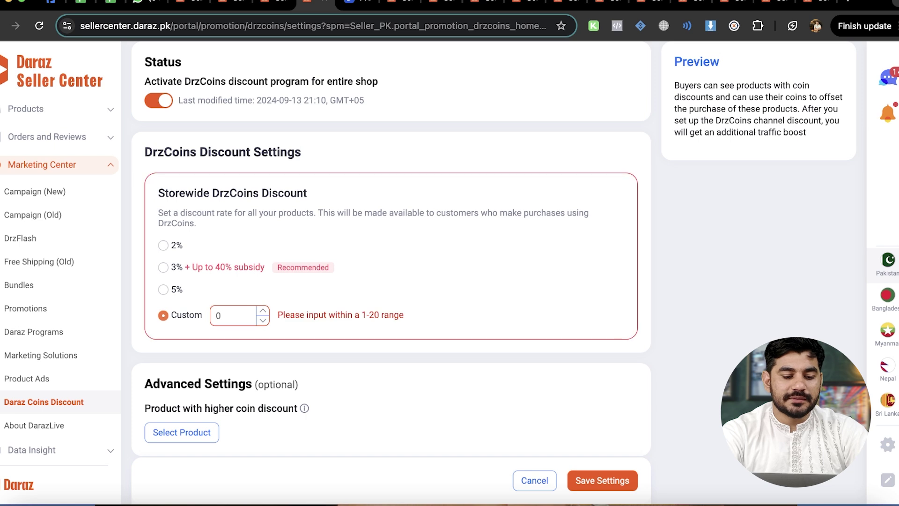
{"action": "key", "text": "BackSpace"}
{"action": "type", "text": "1"}
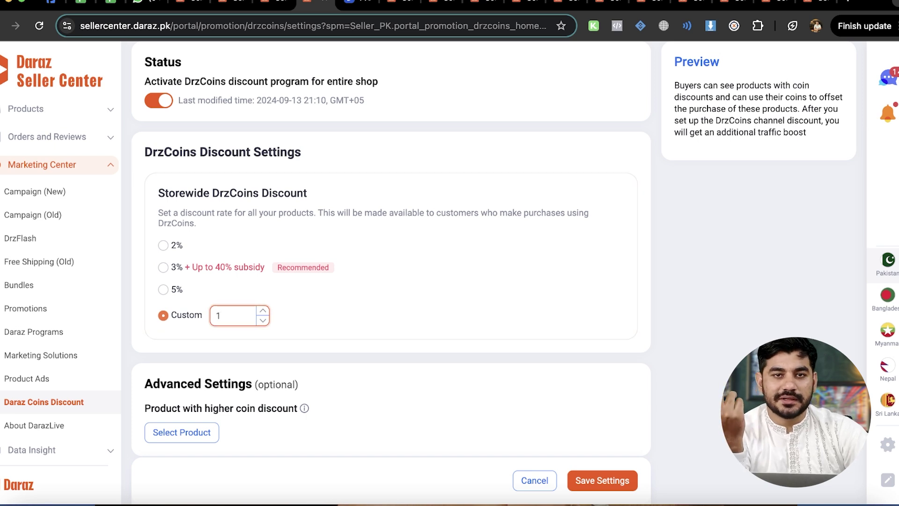
{"action": "left_click", "coordinate": [248, 354]}
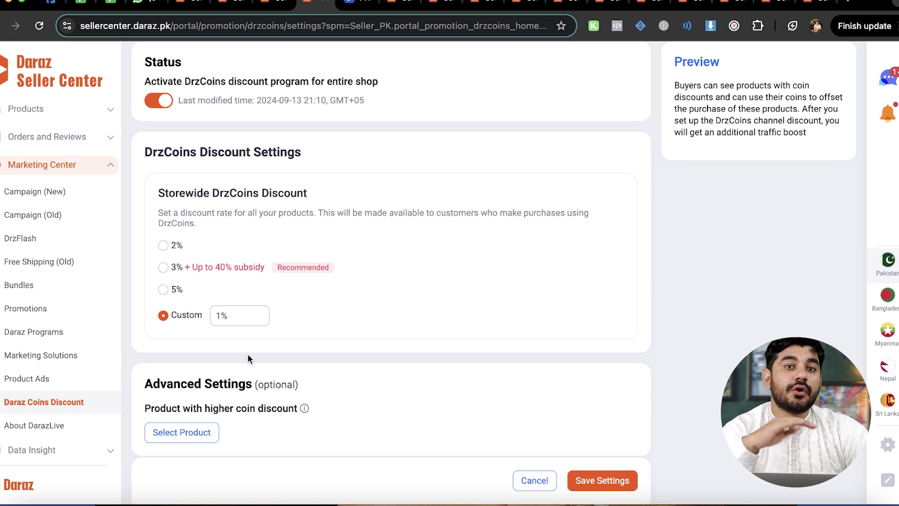
Step: Set the storewide DrzCoins discount to the recommended 3% with up to 40% subsidy and save the settings
{"action": "left_click", "coordinate": [164, 267]}
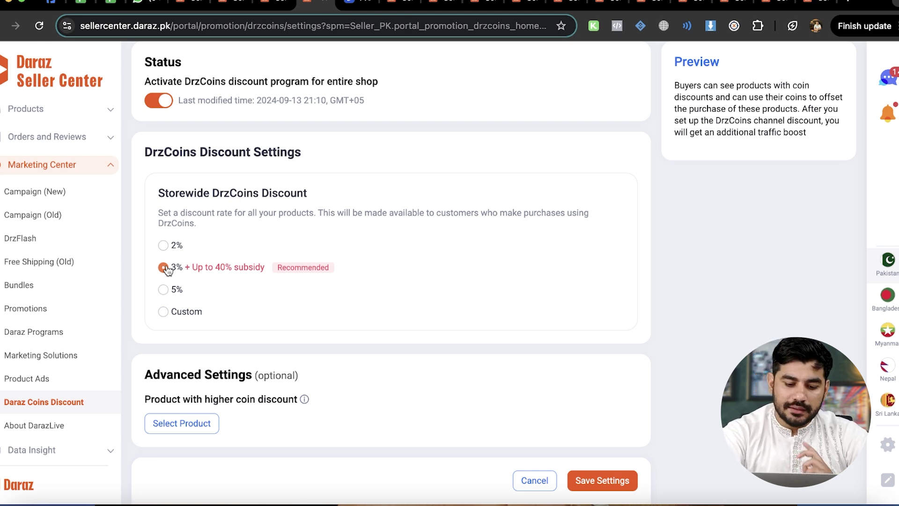
{"action": "left_click", "coordinate": [606, 481]}
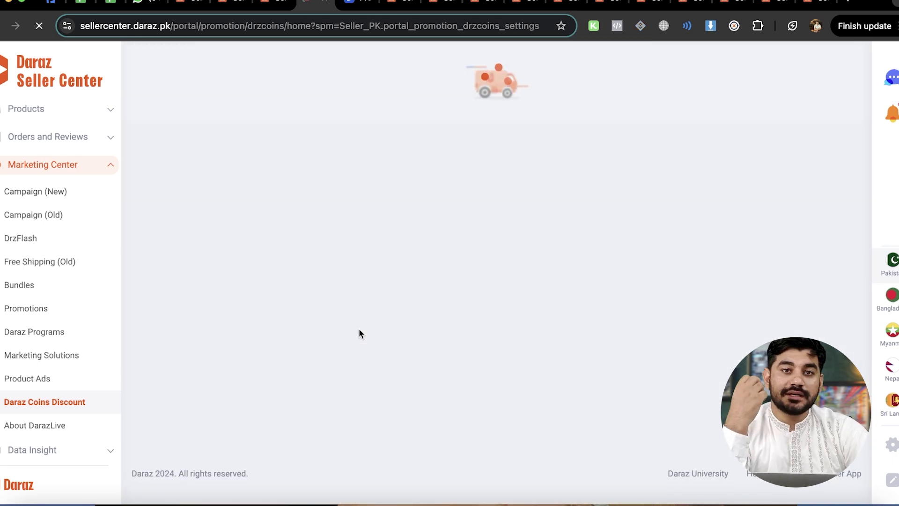
{"action": "scroll", "coordinate": [267, 243], "scroll_direction": "down", "scroll_amount": 1}
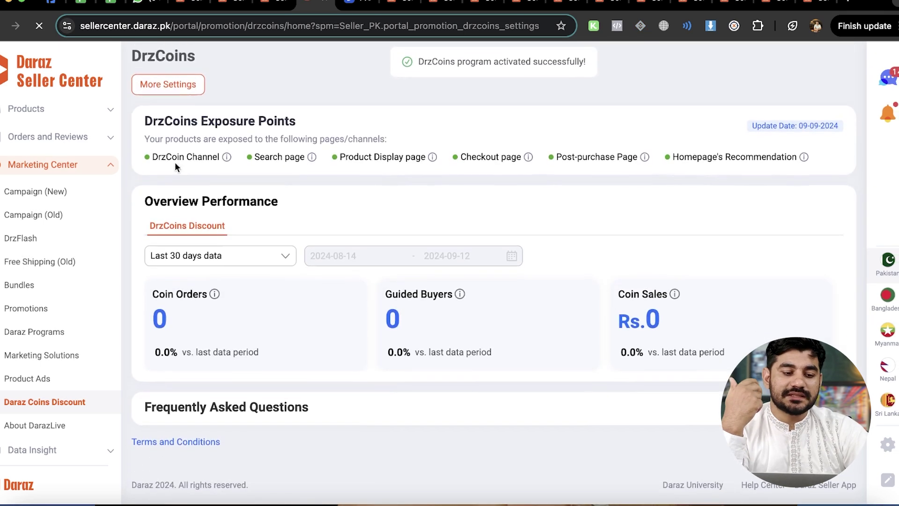
Step: Reopen the DrzCoins settings and check the product selection for a higher coin discount, closing it without choosing products
{"action": "left_click", "coordinate": [168, 85]}
{"action": "scroll", "coordinate": [265, 200], "scroll_direction": "down", "scroll_amount": 3}
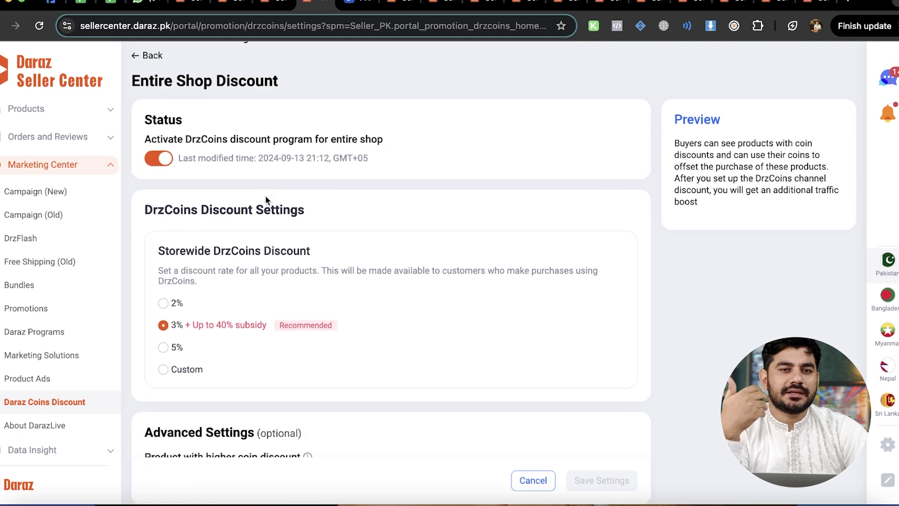
{"action": "scroll", "coordinate": [265, 201], "scroll_direction": "down", "scroll_amount": 2}
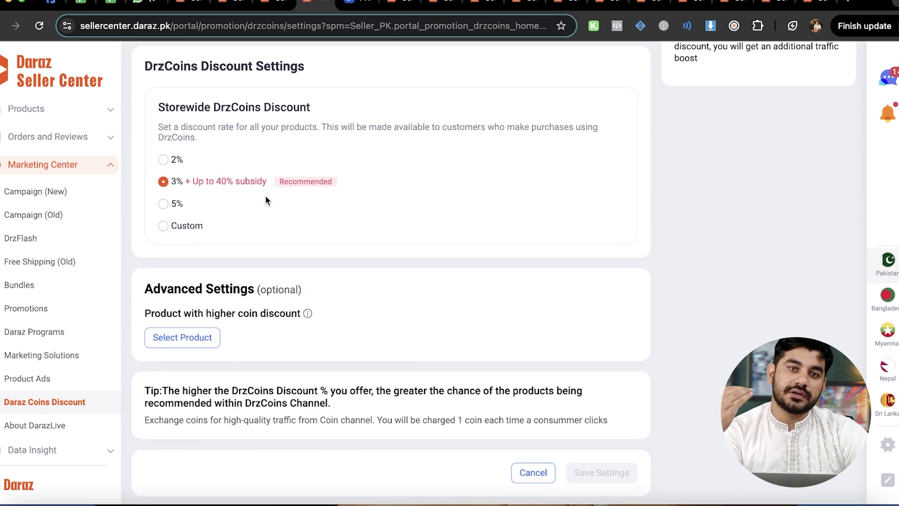
{"action": "left_click", "coordinate": [175, 336]}
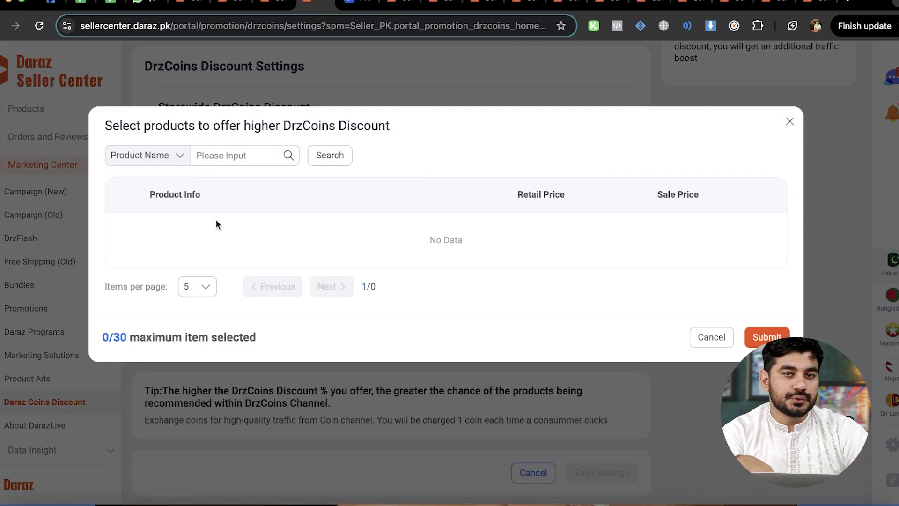
{"action": "left_click", "coordinate": [790, 122]}
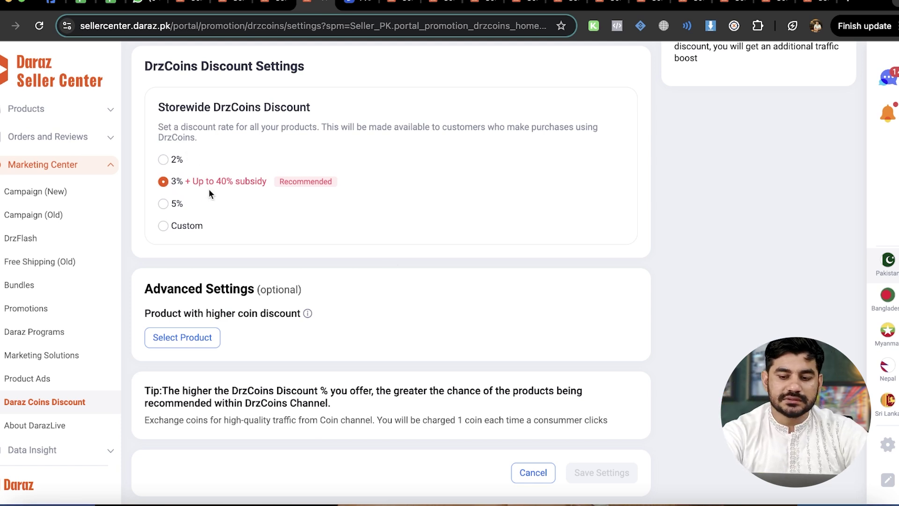
{"action": "scroll", "coordinate": [414, 436], "scroll_direction": "up", "scroll_amount": 4}
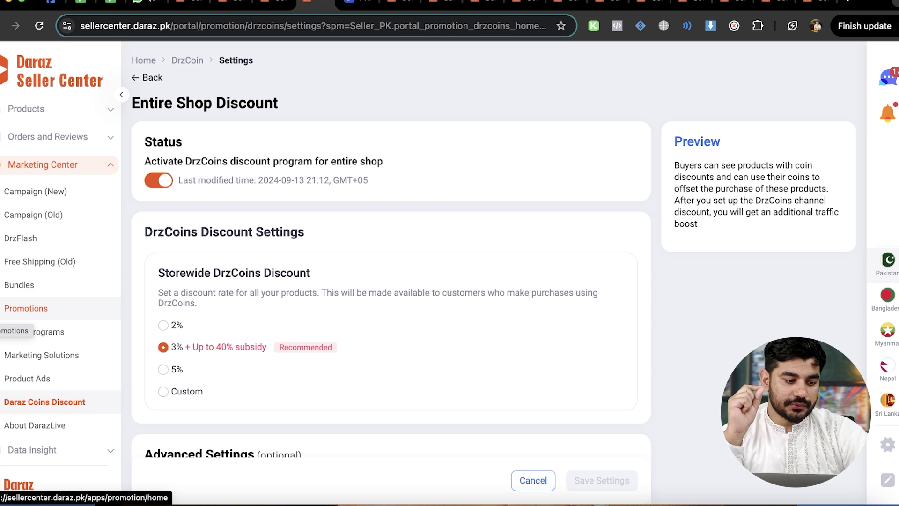
Step: Go to Daraz Programs and open the joining terms of the Freeshipping Max program
{"action": "left_click", "coordinate": [5, 309]}
{"action": "left_click", "coordinate": [35, 335]}
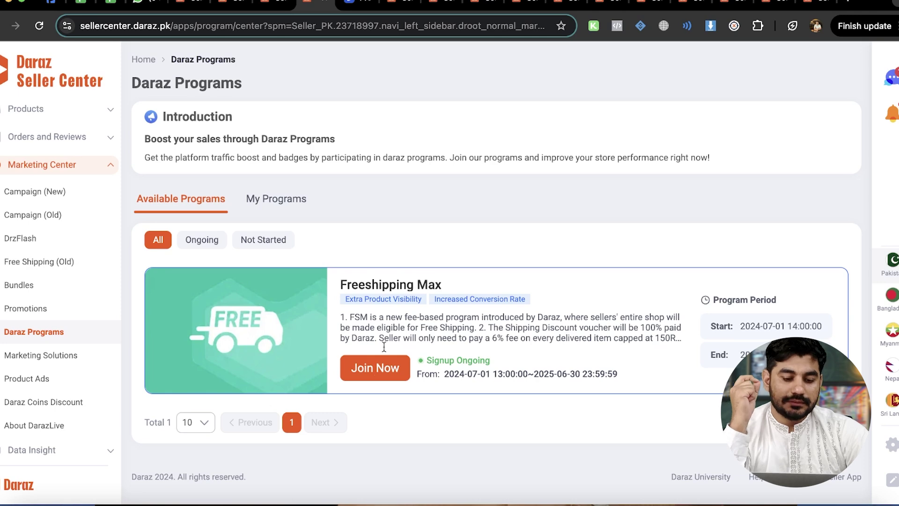
{"action": "left_click", "coordinate": [367, 375]}
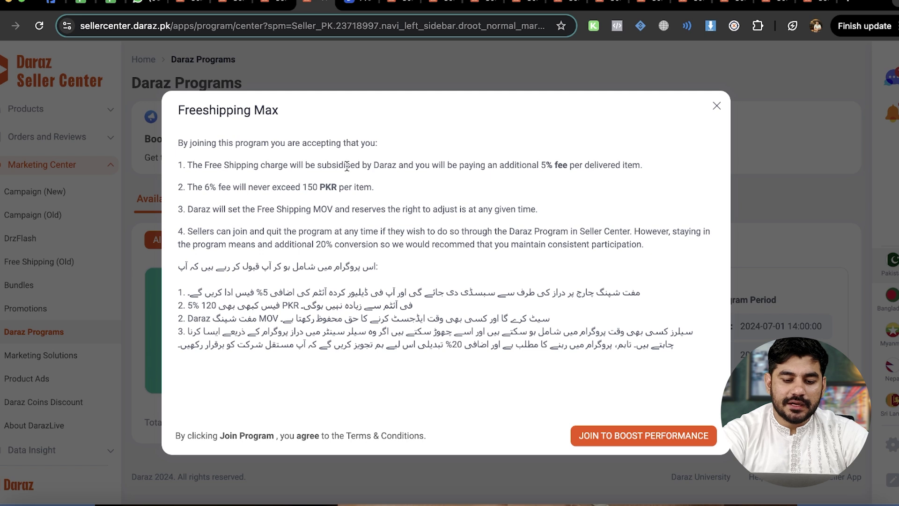
Step: Highlight the delivered-item fee and fee cap terms of Freeshipping Max, and join the program
{"action": "triple_click", "coordinate": [543, 167]}
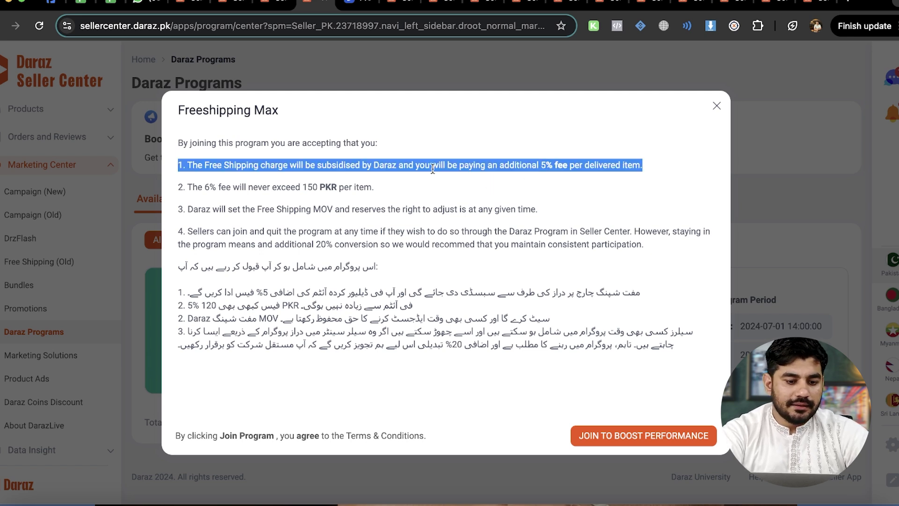
{"action": "triple_click", "coordinate": [262, 189]}
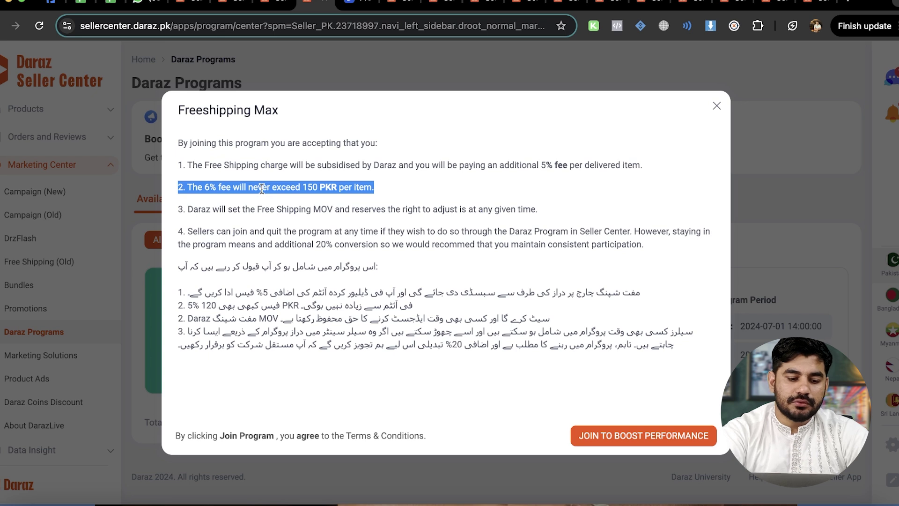
{"action": "left_click", "coordinate": [288, 195]}
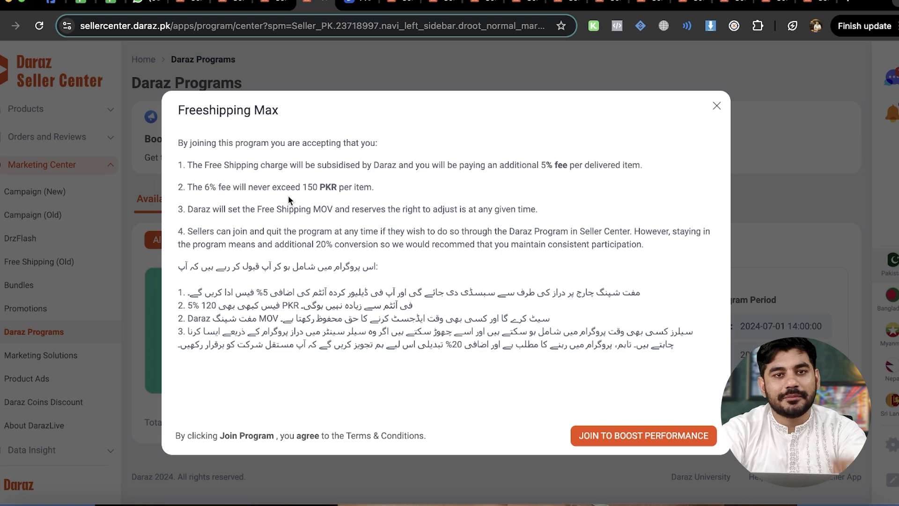
{"action": "left_click", "coordinate": [647, 442]}
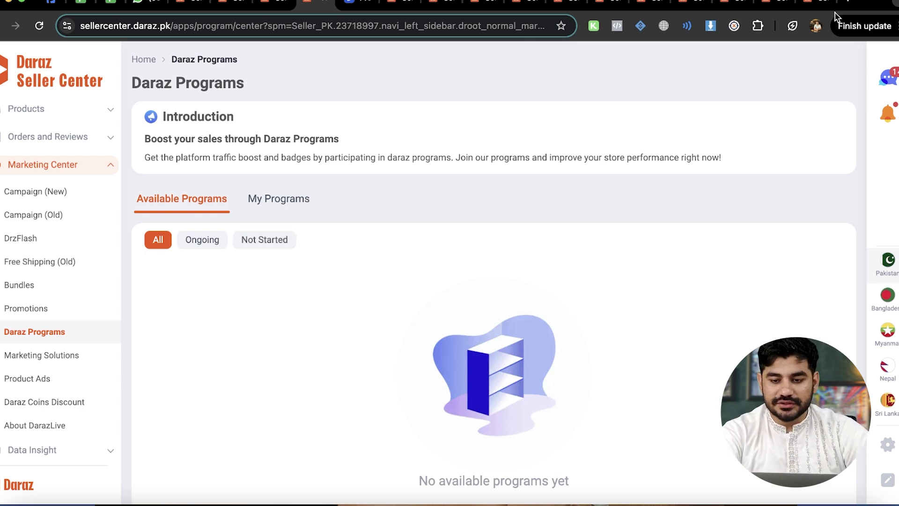
Step: Switch to the Daraz storefront by loading the daraz.pk home page in a new browser tab
{"action": "left_click", "coordinate": [848, 2]}
{"action": "type", "text": "da"}
{"action": "key", "text": "Return"}
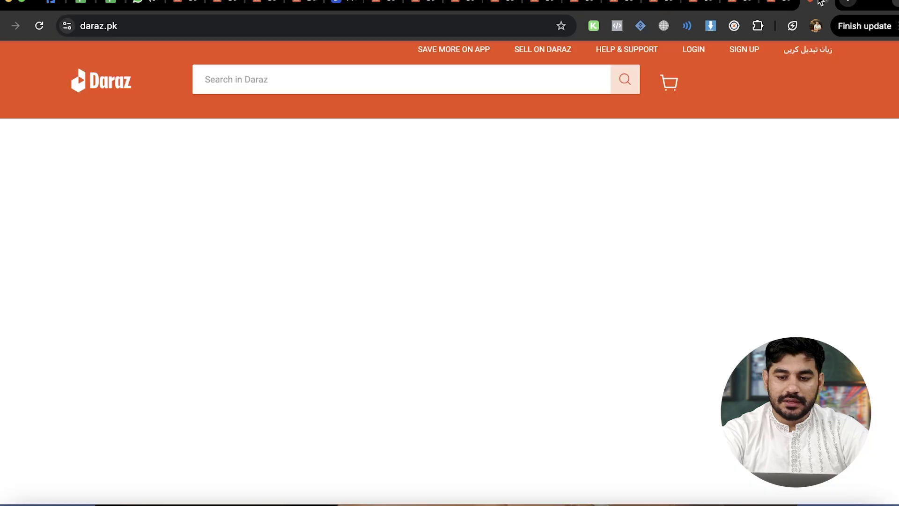
{"action": "left_click", "coordinate": [94, 86]}
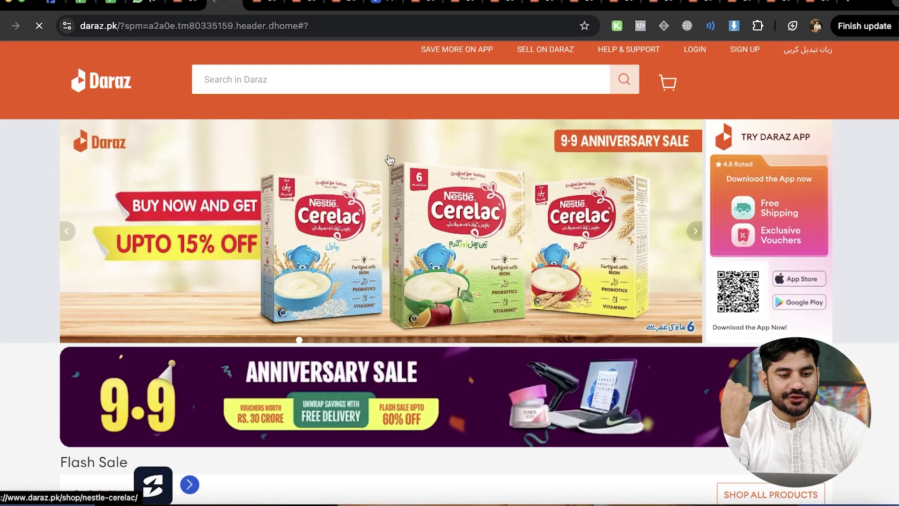
Step: Browse the recommended products on the storefront home page and open the MAK & MOK Girls Shoulder Bags listing
{"action": "scroll", "coordinate": [388, 159], "scroll_direction": "down", "scroll_amount": 15}
{"action": "scroll", "coordinate": [389, 159], "scroll_direction": "down", "scroll_amount": 7}
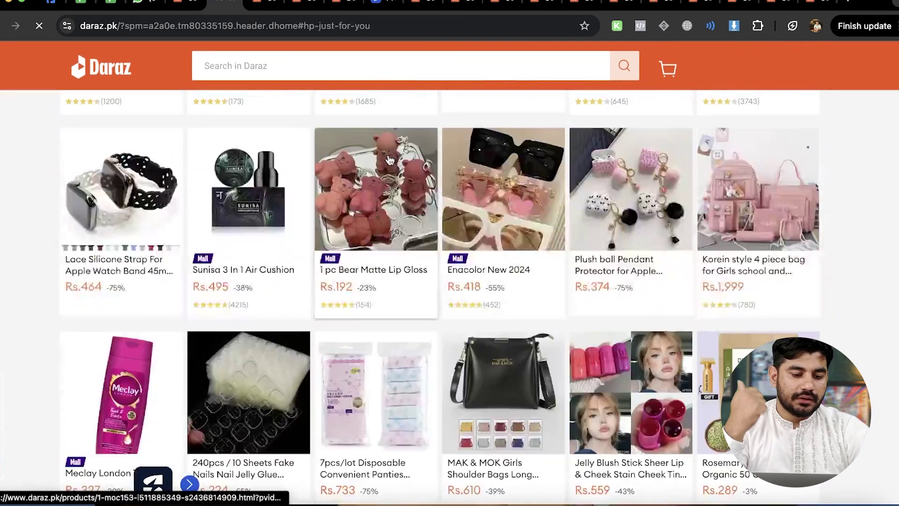
{"action": "scroll", "coordinate": [389, 160], "scroll_direction": "down", "scroll_amount": 2}
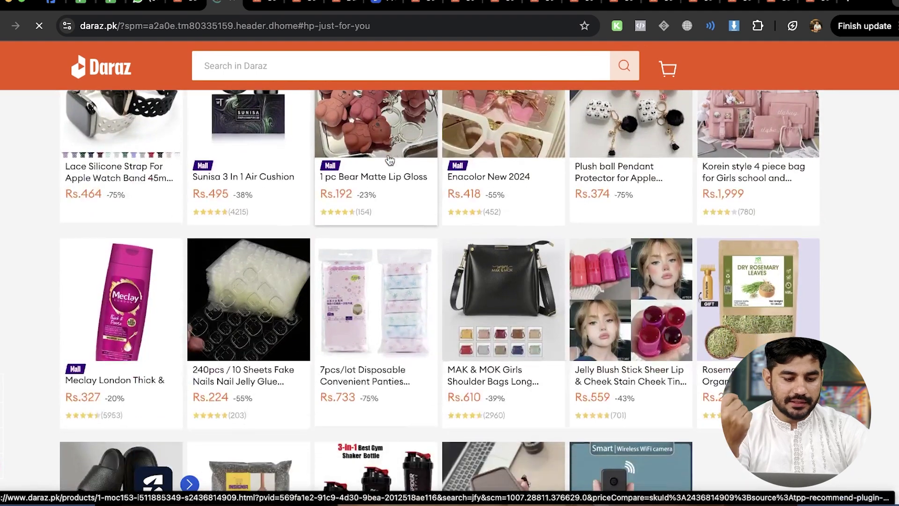
{"action": "scroll", "coordinate": [389, 160], "scroll_direction": "down", "scroll_amount": 4}
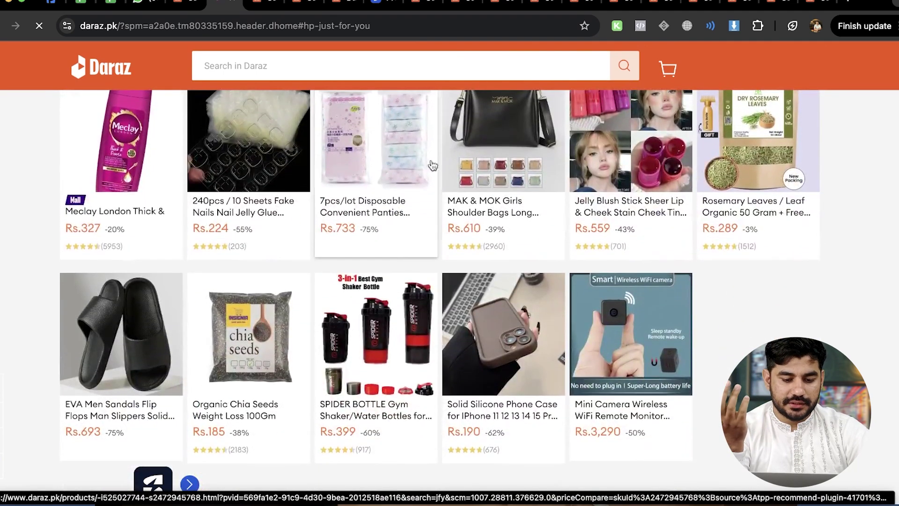
{"action": "left_click", "coordinate": [495, 167]}
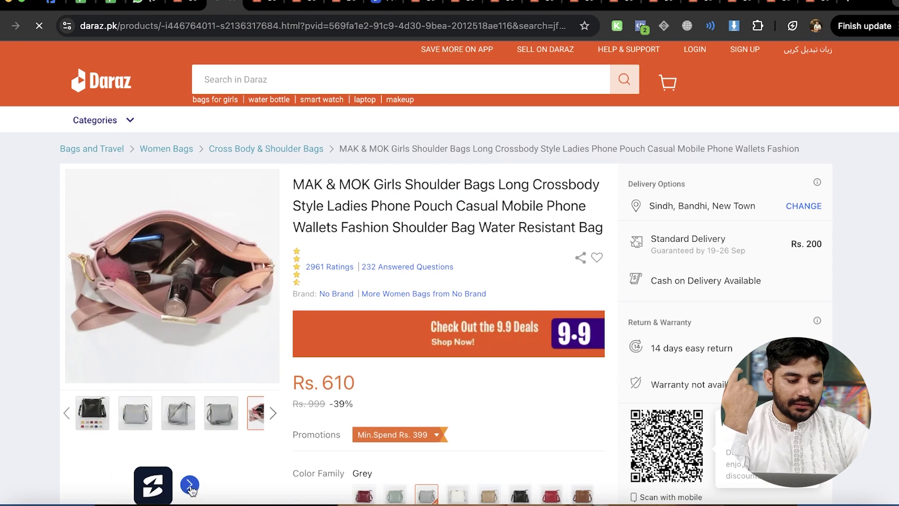
Step: Open the Sellerdash overlay and view its product data for the shoulder bag listing
{"action": "left_click", "coordinate": [189, 484]}
{"action": "left_click", "coordinate": [337, 482]}
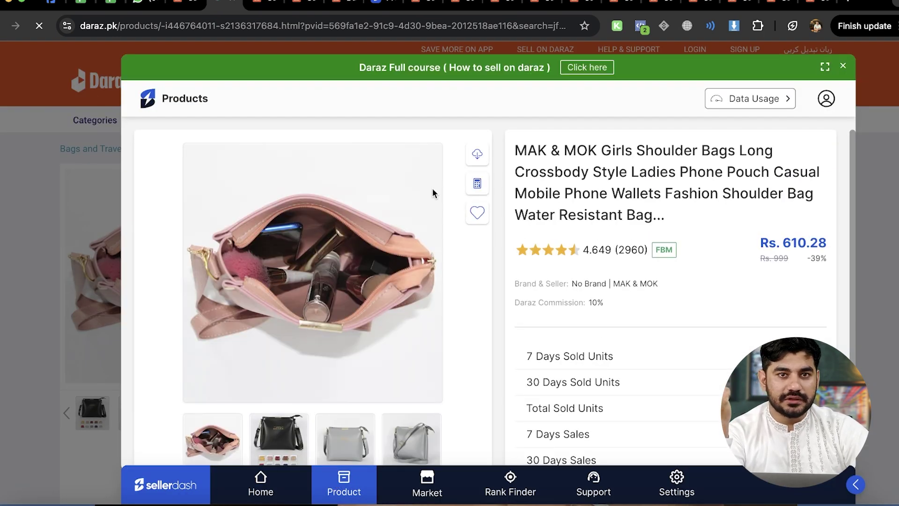
Step: Open the profit calculator for the shoulder bag and set the FBM Daraz commission to 21%
{"action": "left_click", "coordinate": [477, 183]}
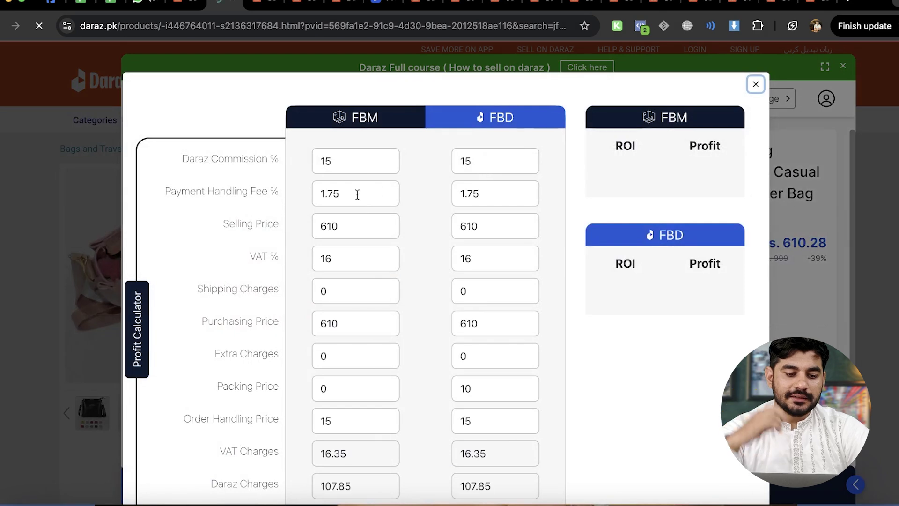
{"action": "left_click_drag", "start_coordinate": [320, 162], "coordinate": [328, 162]}
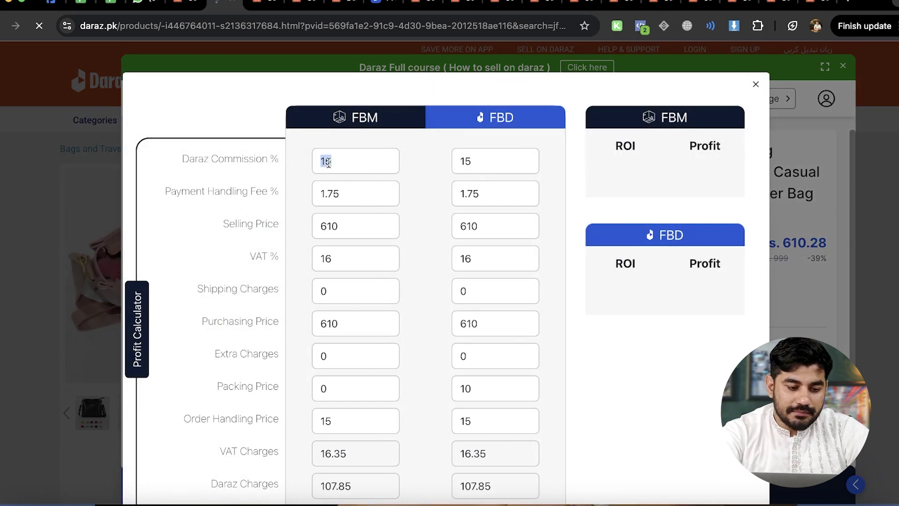
{"action": "left_click", "coordinate": [345, 163]}
{"action": "key", "text": "BackSpace"}
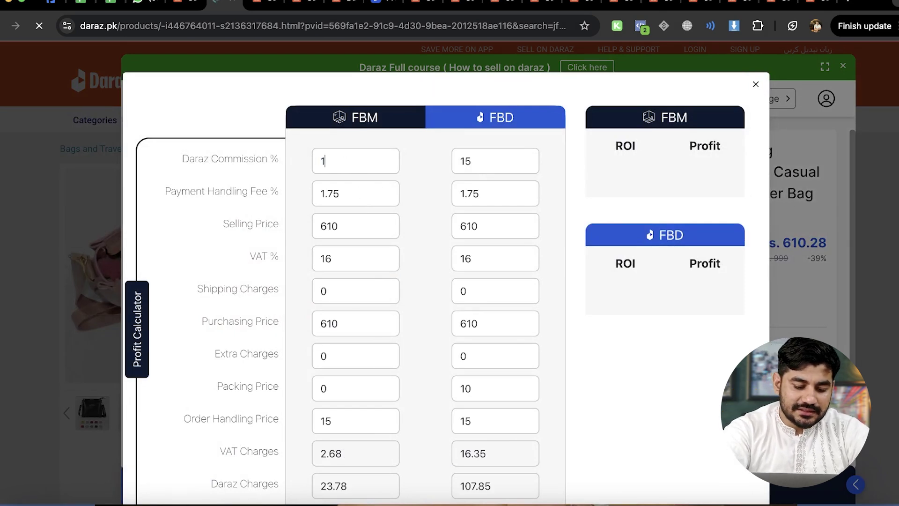
{"action": "type", "text": "6"}
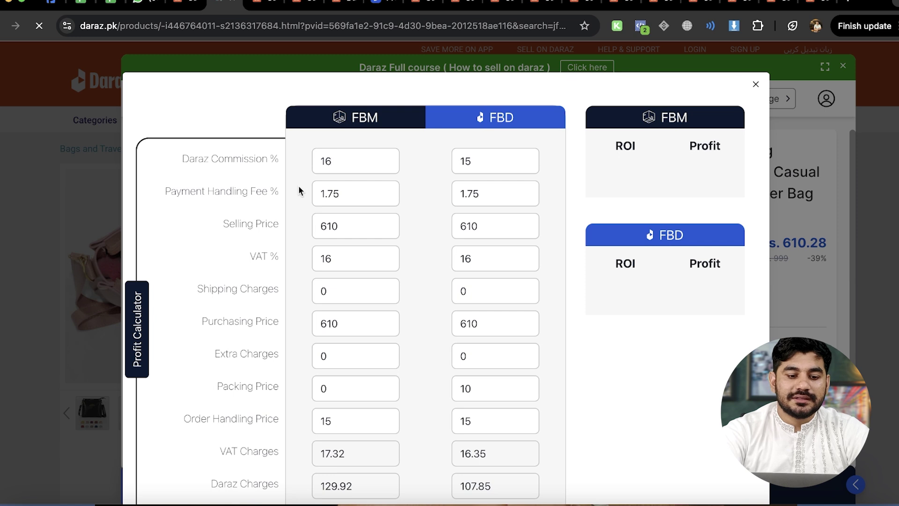
{"action": "left_click_drag", "start_coordinate": [320, 157], "coordinate": [344, 156]}
{"action": "left_click", "coordinate": [346, 160]}
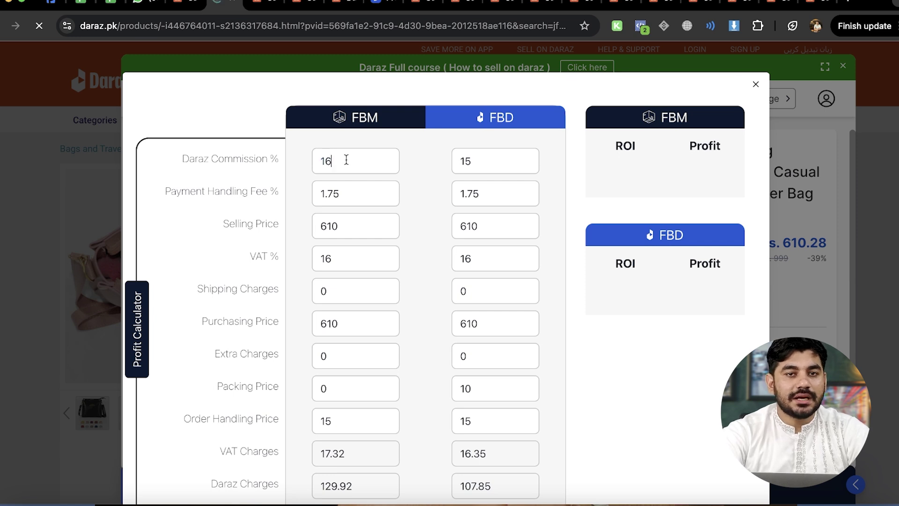
{"action": "key", "text": "BackSpace"}
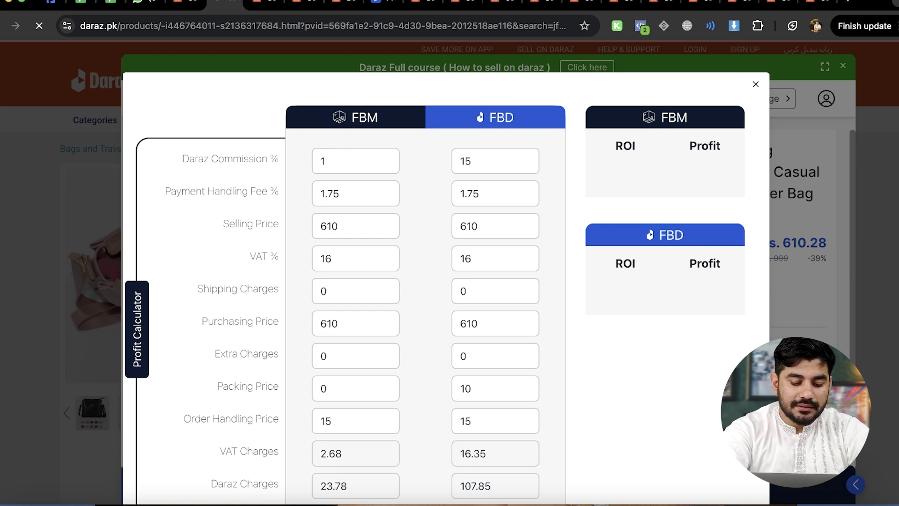
{"action": "type", "text": "5"}
{"action": "key", "text": "BackSpace"}
{"action": "key", "text": "BackSpace"}
{"action": "type", "text": "21"}
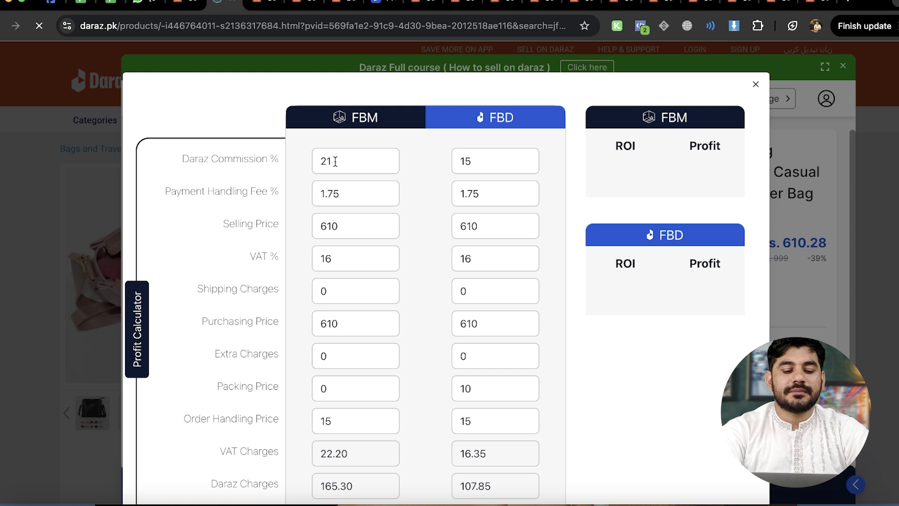
Step: Set the FBM purchasing price to 300 in the profit calculator
{"action": "double_click", "coordinate": [340, 230]}
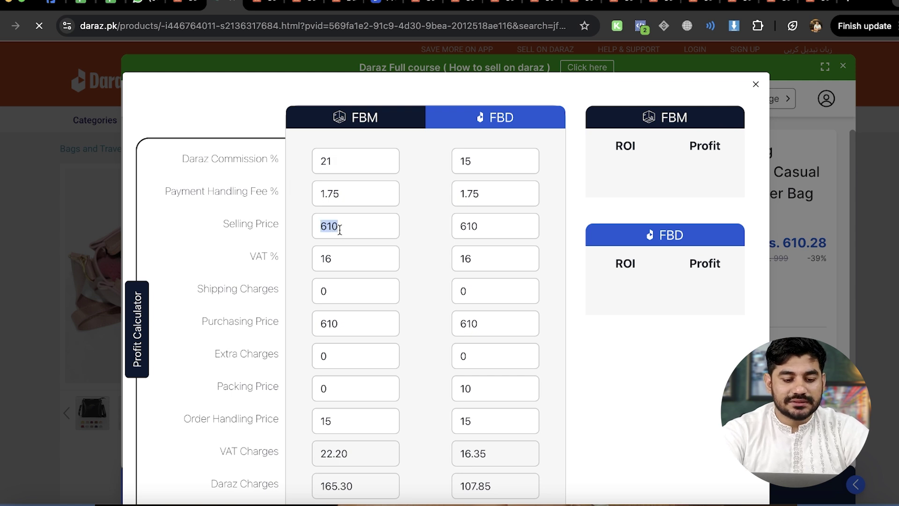
{"action": "double_click", "coordinate": [327, 325]}
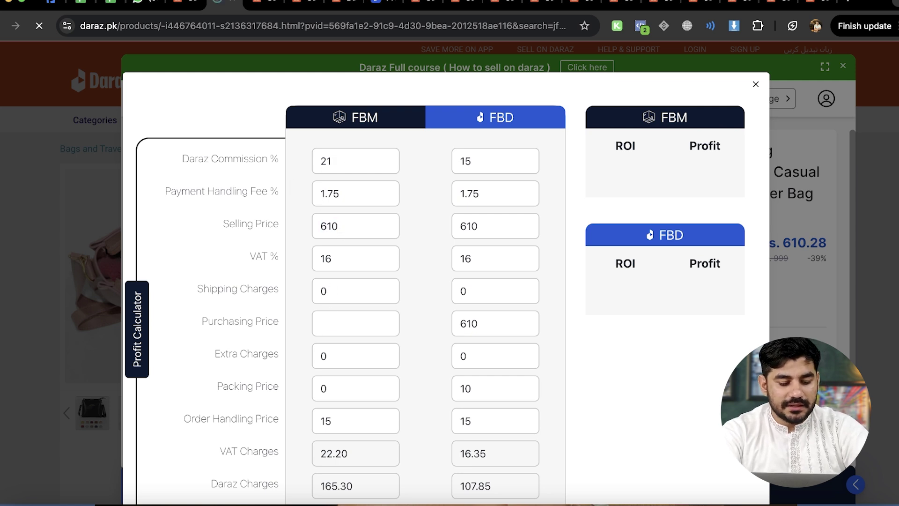
{"action": "left_click", "coordinate": [337, 323]}
{"action": "type", "text": "300"}
Step: Set the FBM extra charges to 30, and calculate the profit to check the FBM figure
{"action": "scroll", "coordinate": [292, 316], "scroll_direction": "down", "scroll_amount": 3}
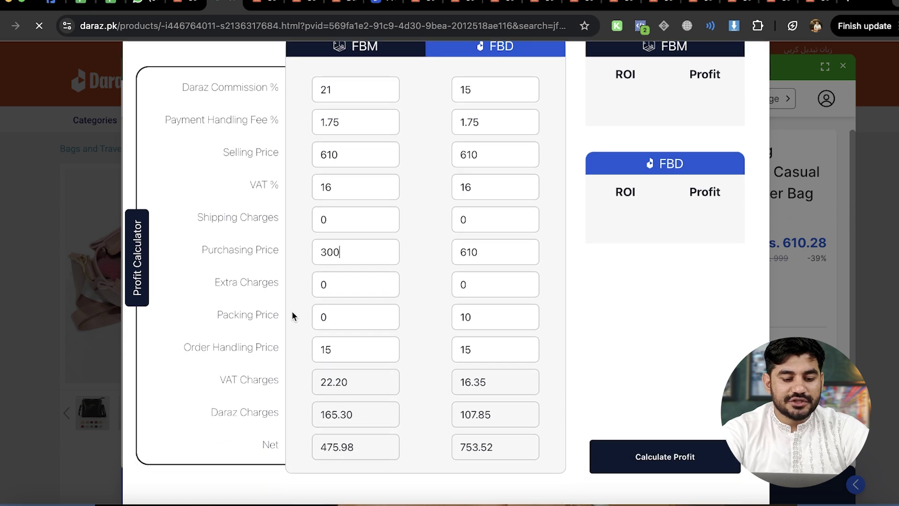
{"action": "left_click", "coordinate": [328, 286]}
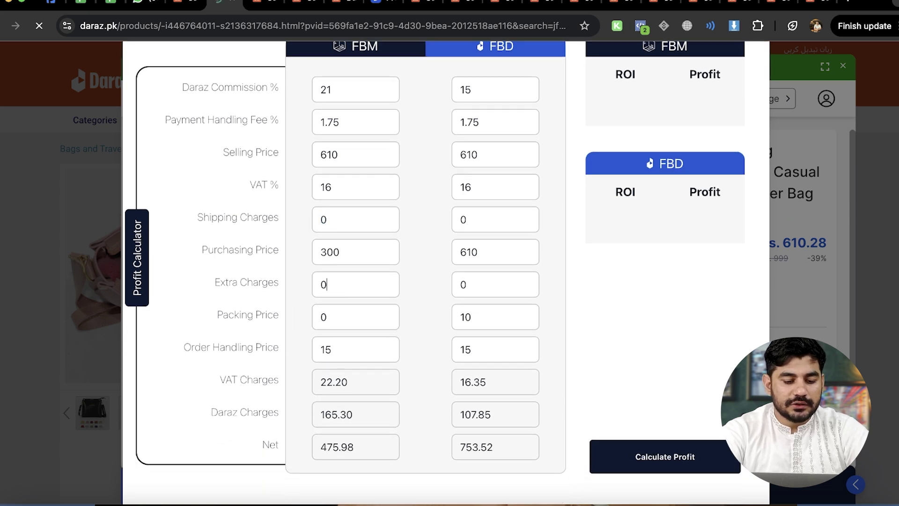
{"action": "key", "text": "BackSpace"}
{"action": "type", "text": "2"}
{"action": "key", "text": "BackSpace"}
{"action": "type", "text": "30"}
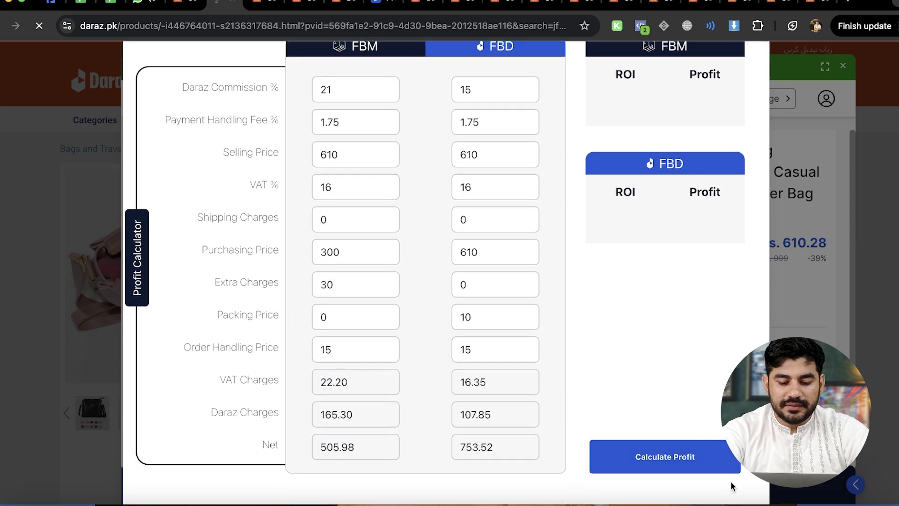
{"action": "left_click", "coordinate": [721, 466]}
{"action": "scroll", "coordinate": [666, 466], "scroll_direction": "up", "scroll_amount": 3}
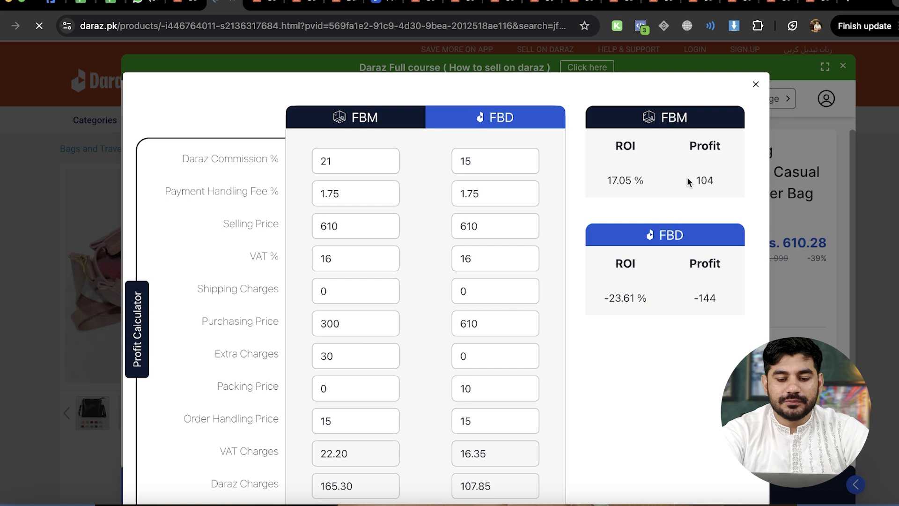
{"action": "left_click_drag", "start_coordinate": [692, 181], "coordinate": [716, 181]}
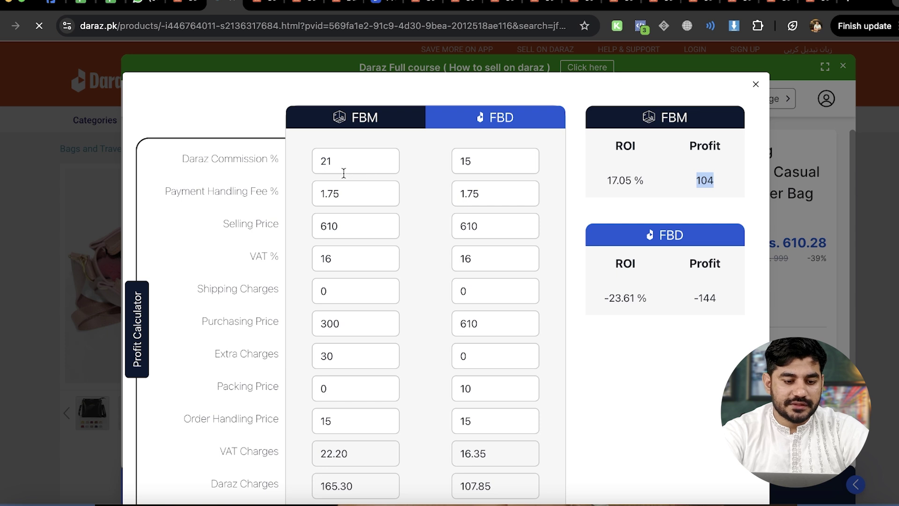
Step: Set the FBM Daraz commission to 15% for a comparison scenario
{"action": "left_click", "coordinate": [337, 161]}
{"action": "key", "text": "BackSpace"}
{"action": "key", "text": "BackSpace"}
{"action": "type", "text": "15"}
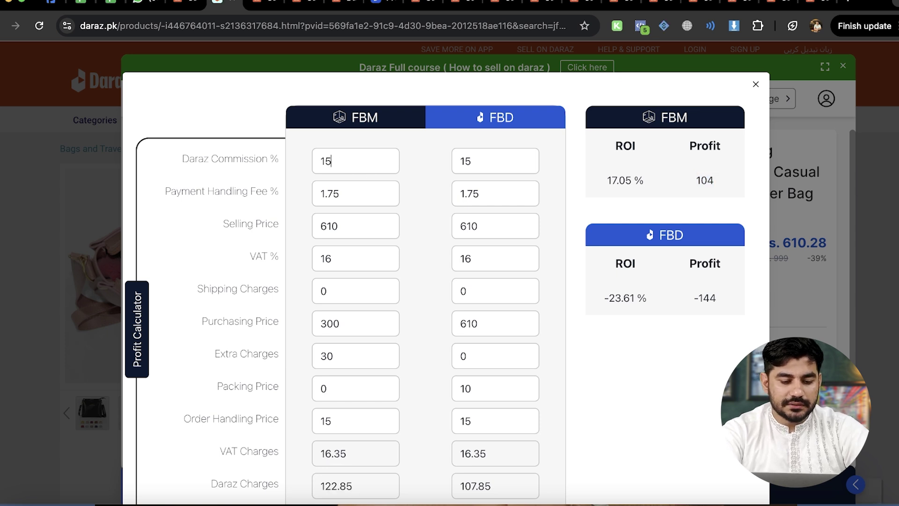
Step: Set the FBM shipping charges to 120 and recalculate the profit
{"action": "left_click", "coordinate": [331, 291]}
{"action": "key", "text": "BackSpace"}
{"action": "type", "text": "1"}
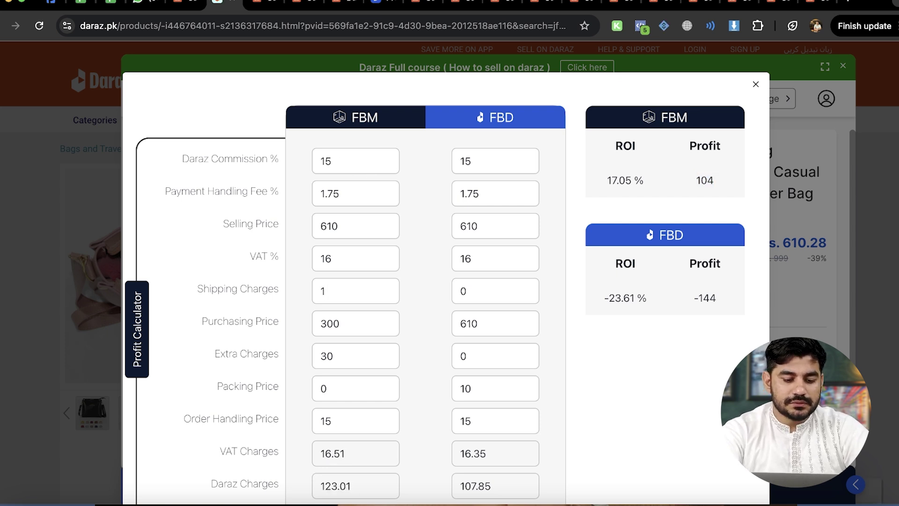
{"action": "type", "text": "20"}
{"action": "scroll", "coordinate": [594, 385], "scroll_direction": "down", "scroll_amount": 3}
{"action": "left_click", "coordinate": [603, 416]}
{"action": "scroll", "coordinate": [635, 414], "scroll_direction": "up", "scroll_amount": 2}
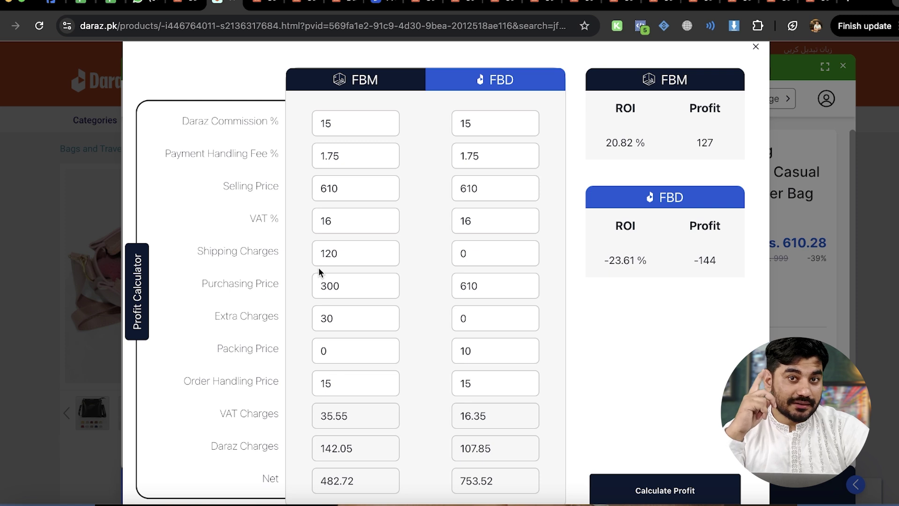
Step: Return the FBM Daraz commission to 21% in the profit calculator
{"action": "left_click", "coordinate": [330, 117]}
{"action": "key", "text": "BackSpace"}
{"action": "key", "text": "BackSpace"}
{"action": "type", "text": "21"}
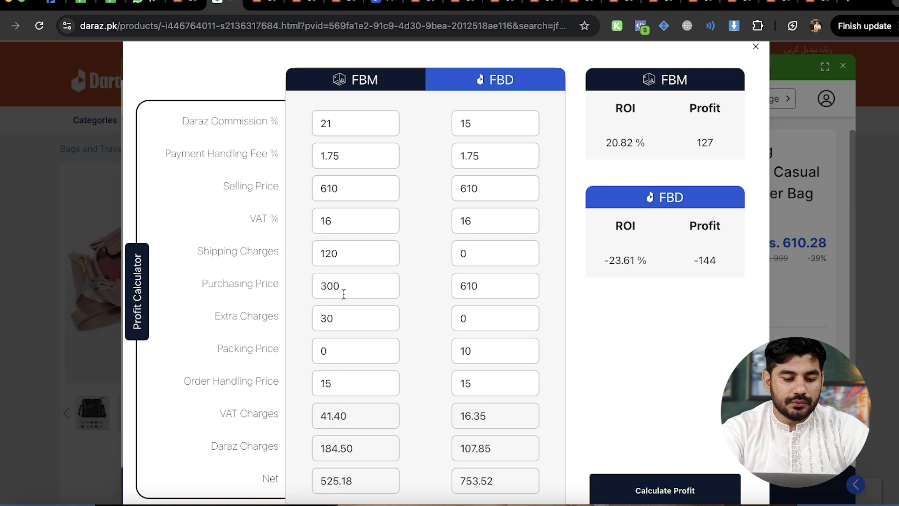
Step: Set the FBM shipping charges to 0, and recalculate the profit to highlight the FBM result
{"action": "double_click", "coordinate": [327, 252]}
{"action": "key", "text": "BackSpace"}
{"action": "type", "text": "0"}
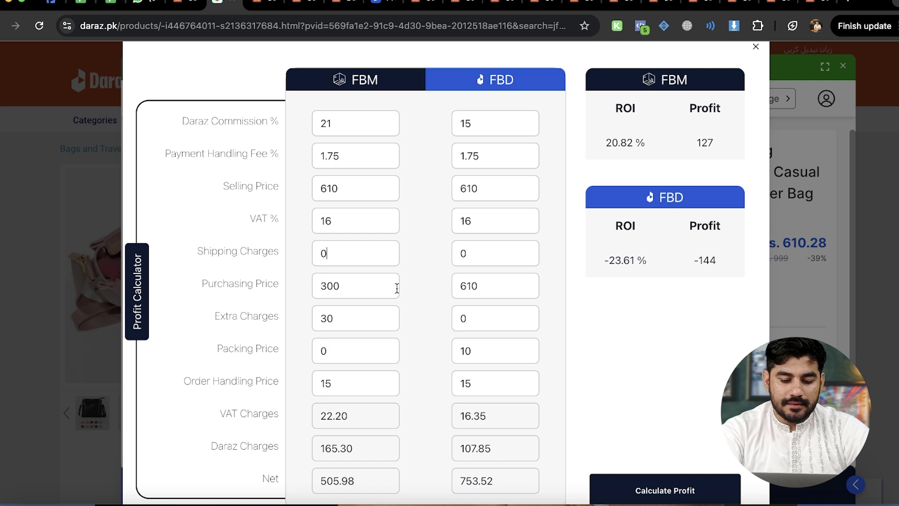
{"action": "left_click", "coordinate": [643, 487]}
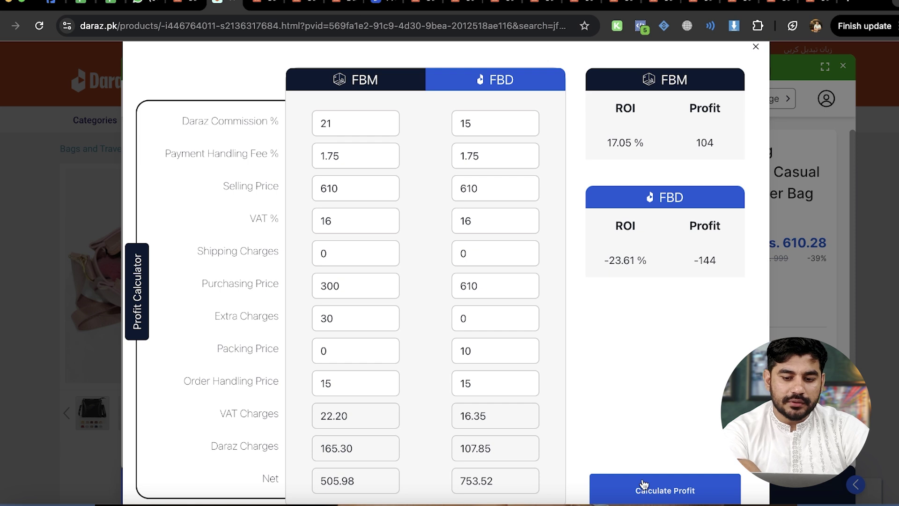
{"action": "double_click", "coordinate": [702, 142]}
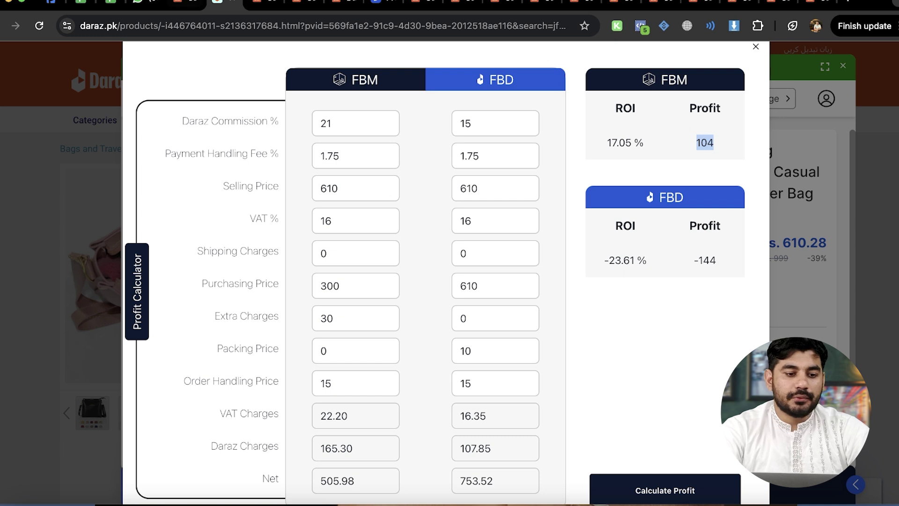
Step: Switch to the Daraz Seller Center and open the Promotions page of the Marketing Center
{"action": "left_click", "coordinate": [179, 4]}
{"action": "scroll", "coordinate": [367, 293], "scroll_direction": "down", "scroll_amount": 1}
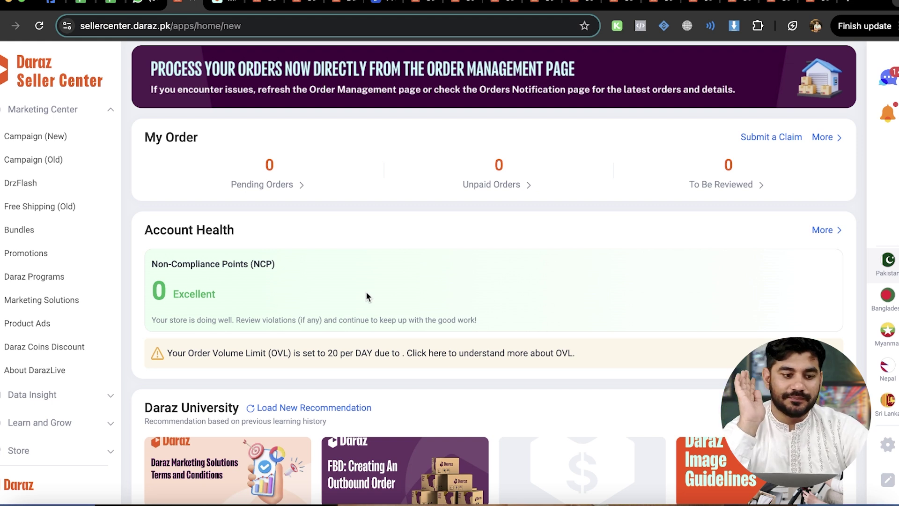
{"action": "left_click", "coordinate": [17, 252]}
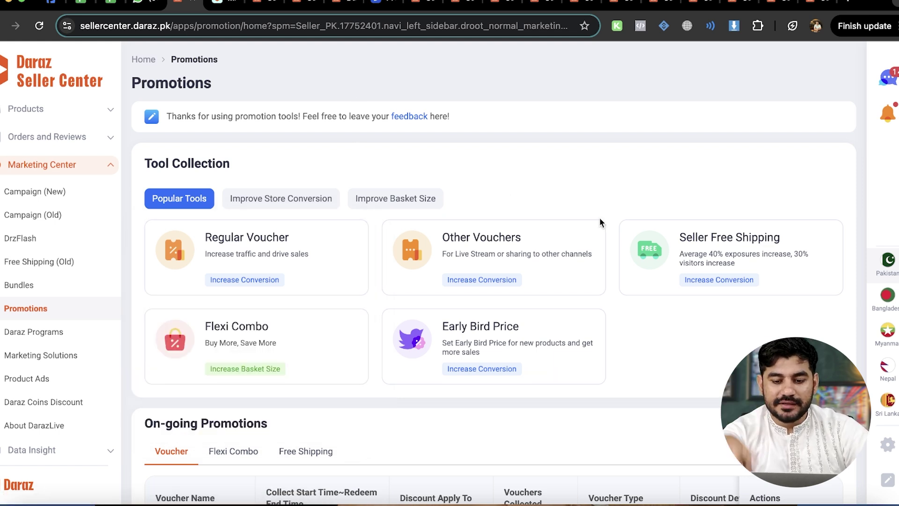
Step: Look over the promotion tool collection and start creating a Flexi Combo promotion
{"action": "mouse_move", "coordinate": [671, 246]}
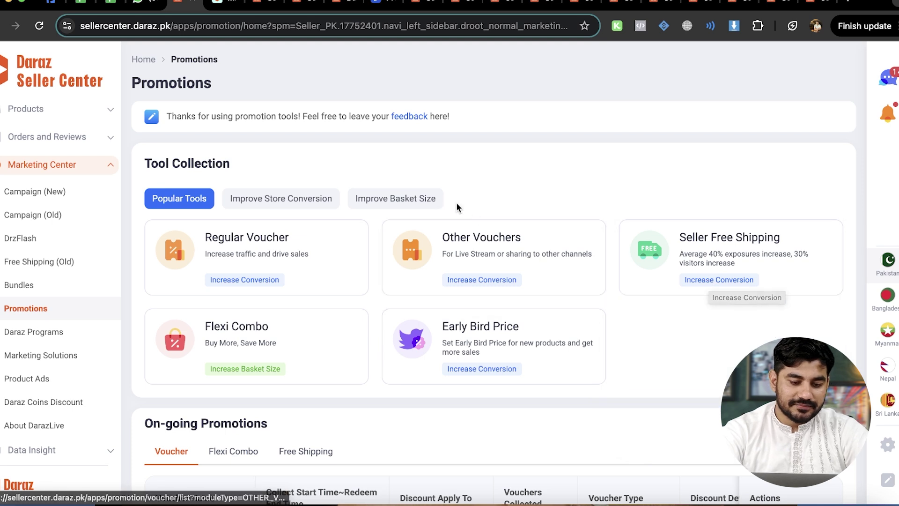
{"action": "mouse_move", "coordinate": [291, 266]}
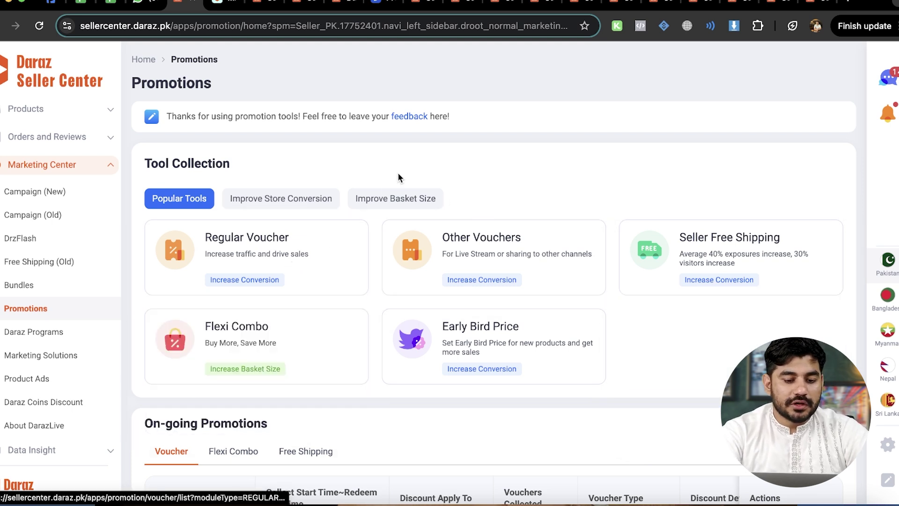
{"action": "scroll", "coordinate": [433, 175], "scroll_direction": "down", "scroll_amount": 1}
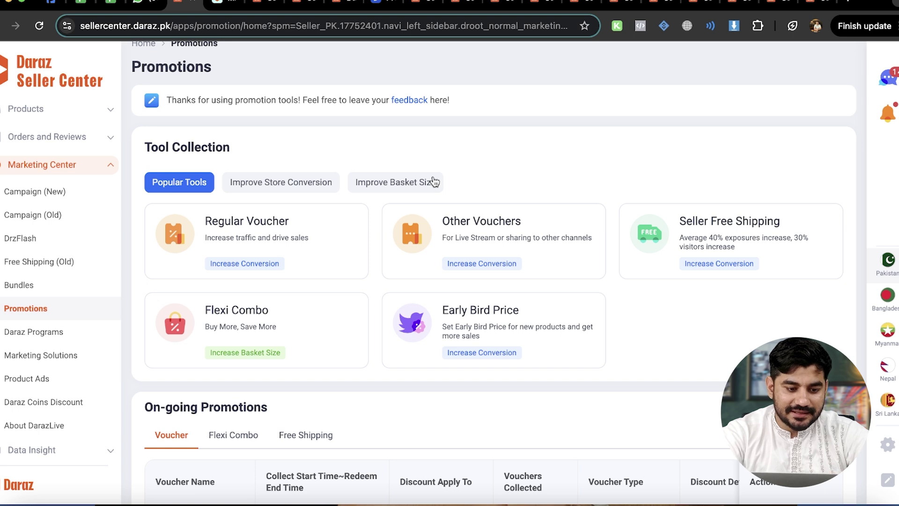
{"action": "scroll", "coordinate": [521, 166], "scroll_direction": "down", "scroll_amount": 1}
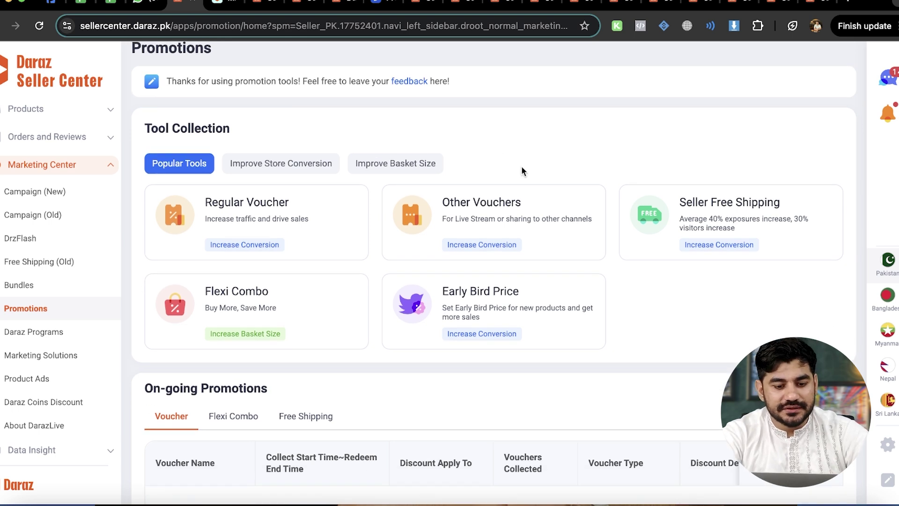
{"action": "mouse_move", "coordinate": [202, 335]}
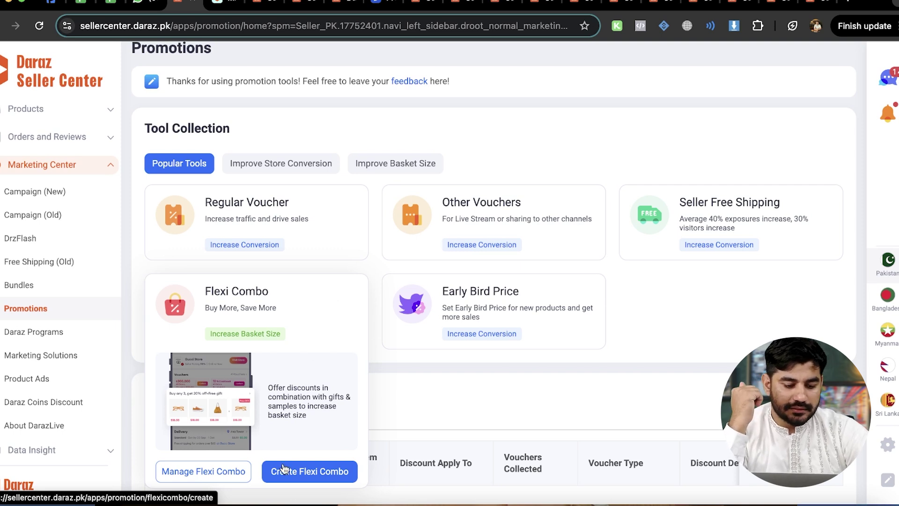
{"action": "left_click", "coordinate": [296, 472]}
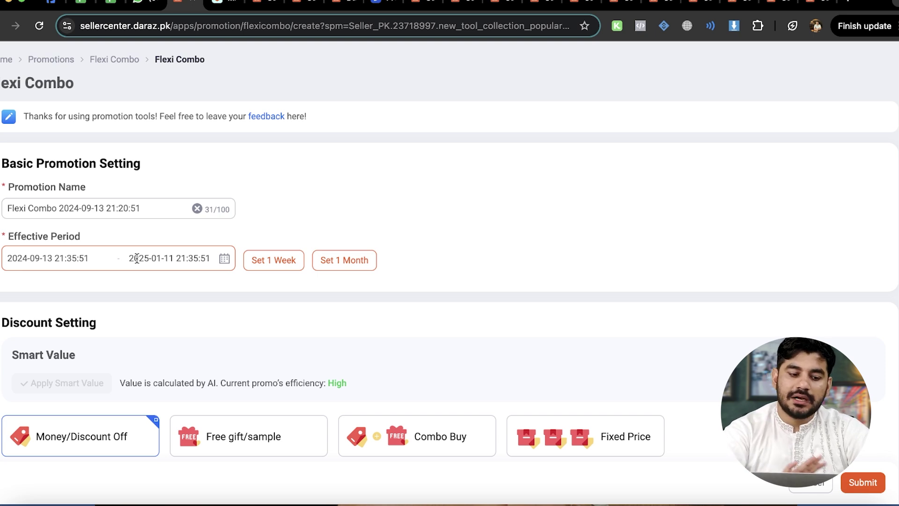
Step: Set Tier 1 of the percentage discount to a quantity of 3 items with 3% off
{"action": "scroll", "coordinate": [137, 259], "scroll_direction": "down", "scroll_amount": 5}
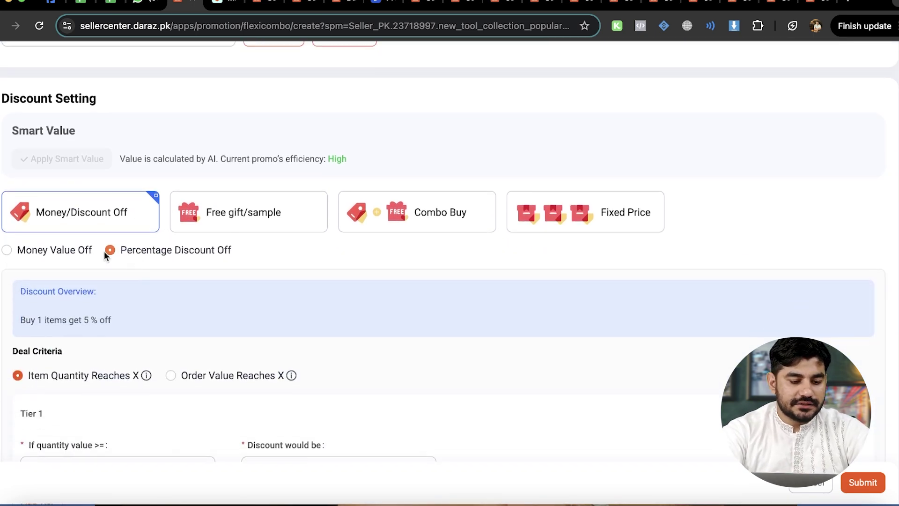
{"action": "scroll", "coordinate": [104, 251], "scroll_direction": "down", "scroll_amount": 4}
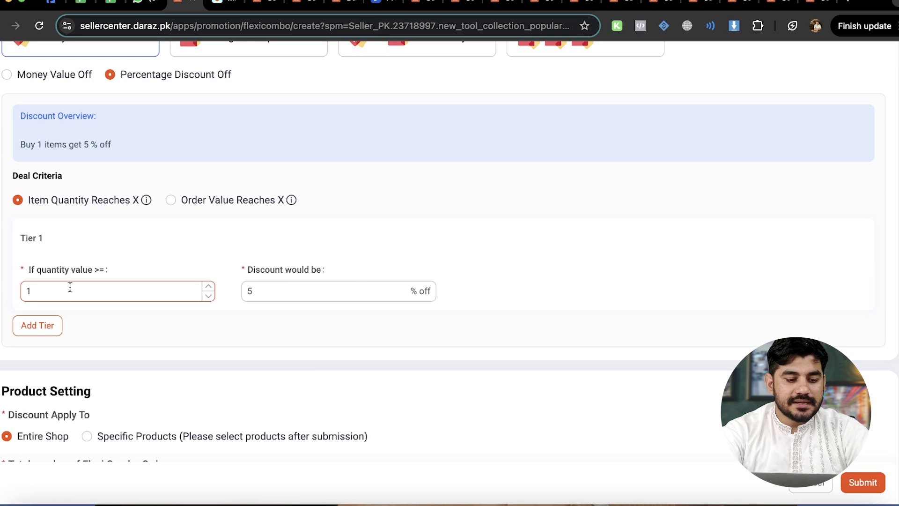
{"action": "scroll", "coordinate": [141, 85], "scroll_direction": "up", "scroll_amount": 1}
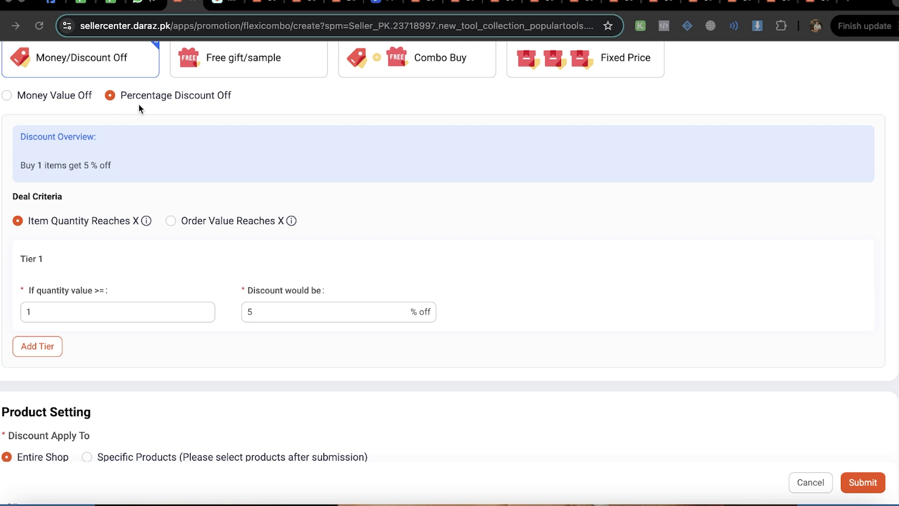
{"action": "scroll", "coordinate": [200, 106], "scroll_direction": "down", "scroll_amount": 2}
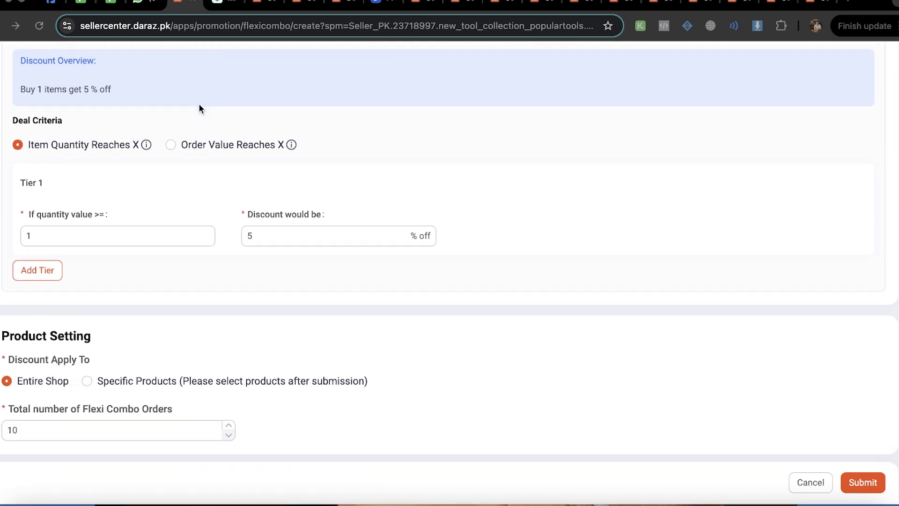
{"action": "left_click", "coordinate": [92, 224]}
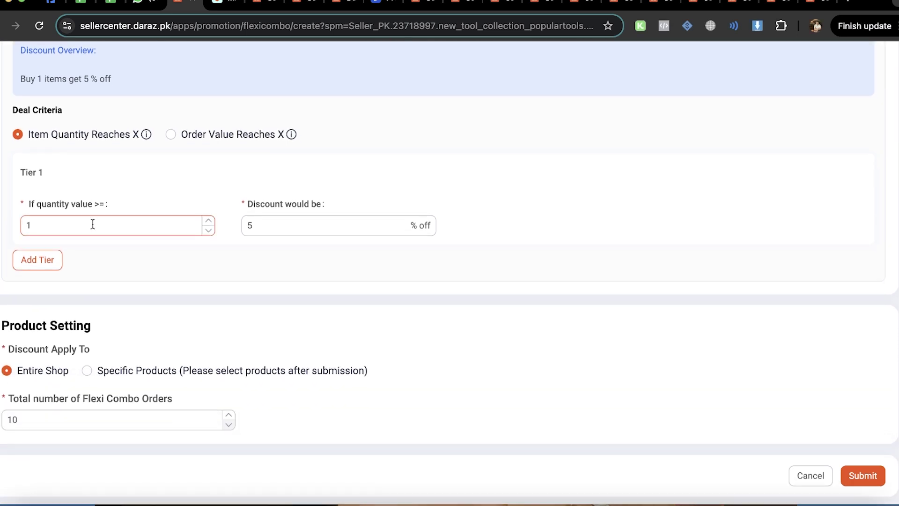
{"action": "key", "text": "BackSpace"}
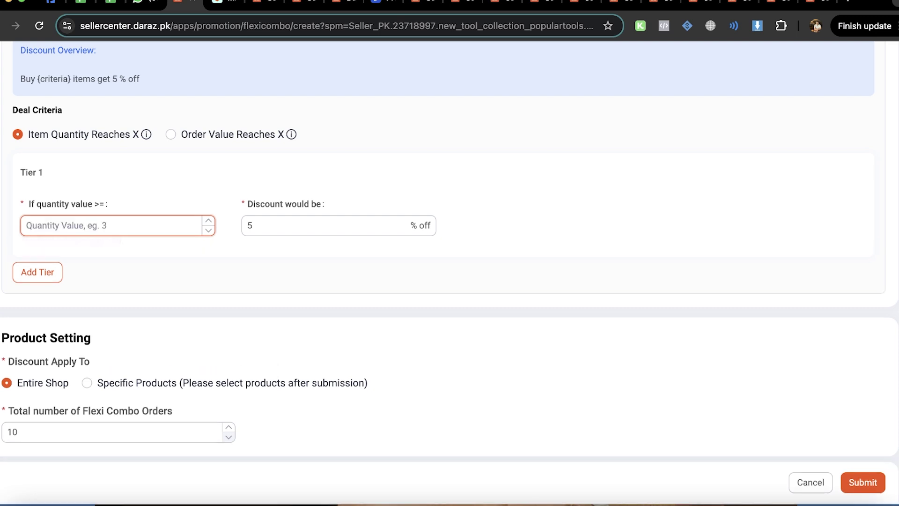
{"action": "type", "text": "3"}
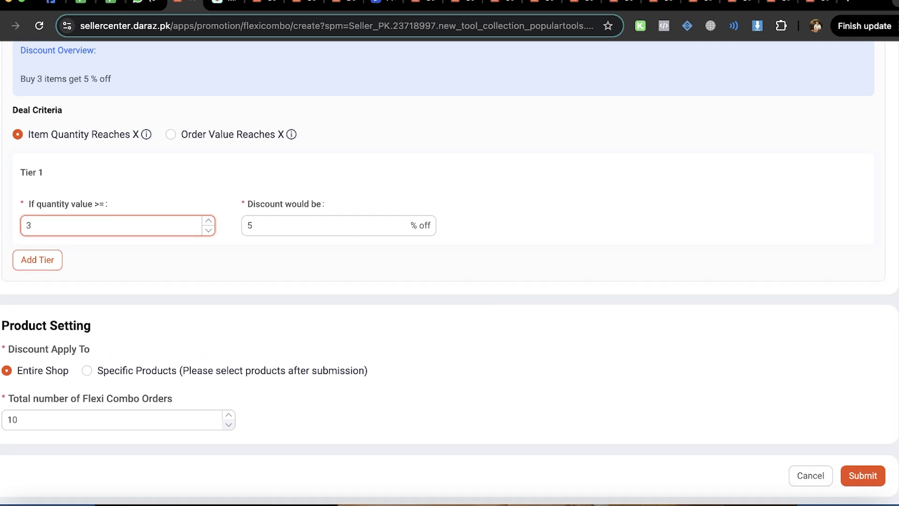
{"action": "left_click", "coordinate": [275, 223]}
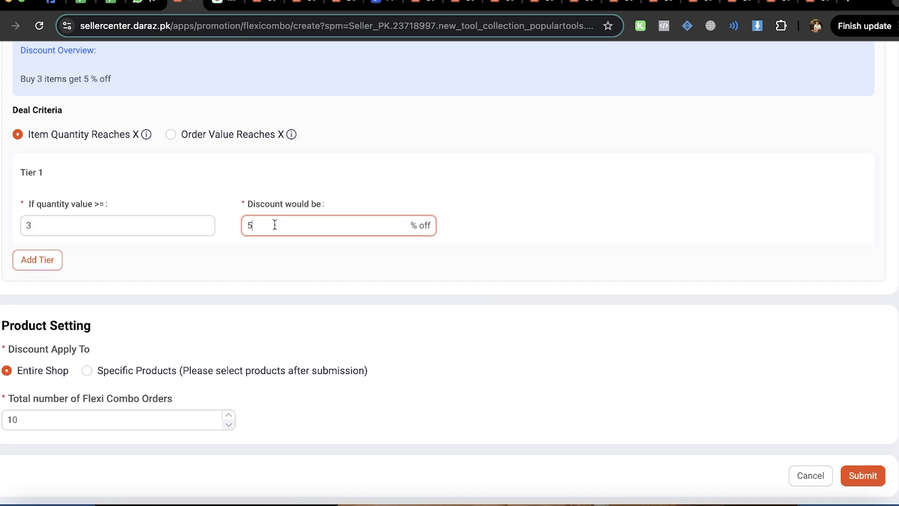
{"action": "key", "text": "BackSpace"}
{"action": "type", "text": "3"}
Step: Add a second tier of 4 items at 4% off and a third tier of 5 items at 5% off
{"action": "left_click", "coordinate": [48, 263]}
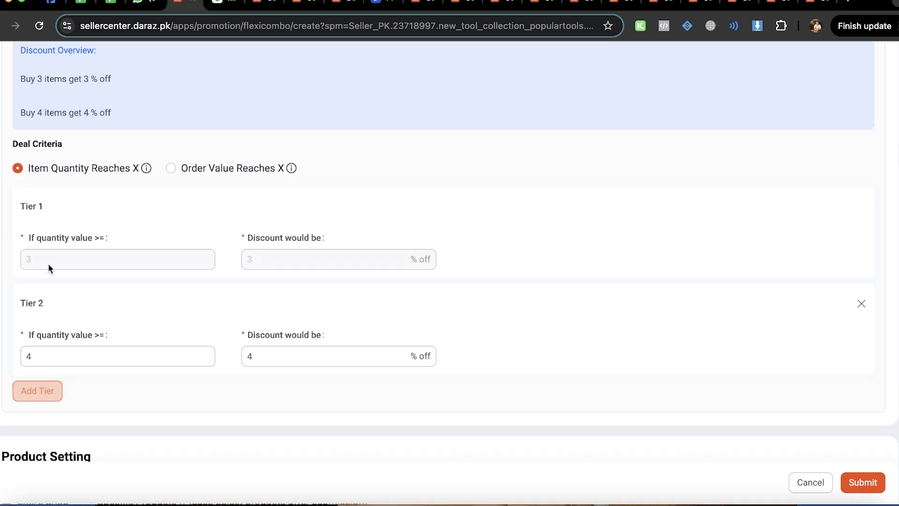
{"action": "left_click", "coordinate": [75, 355]}
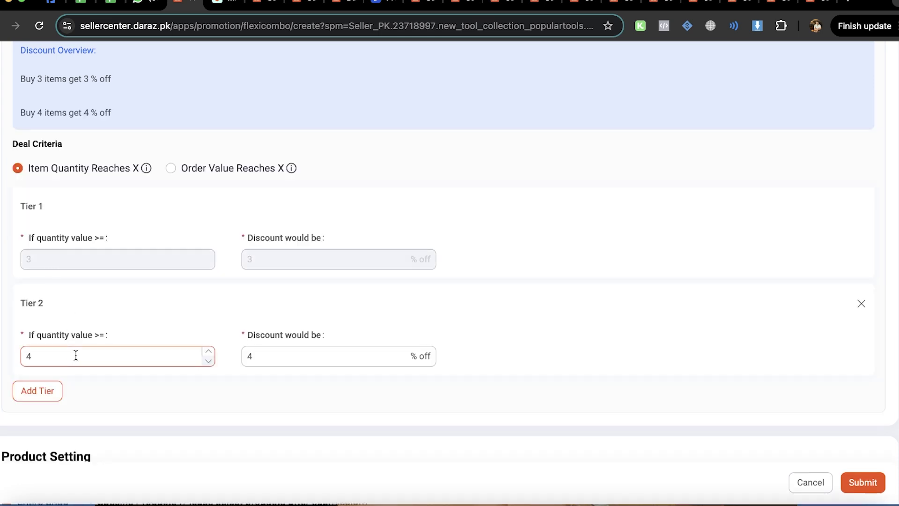
{"action": "scroll", "coordinate": [76, 355], "scroll_direction": "down", "scroll_amount": 2}
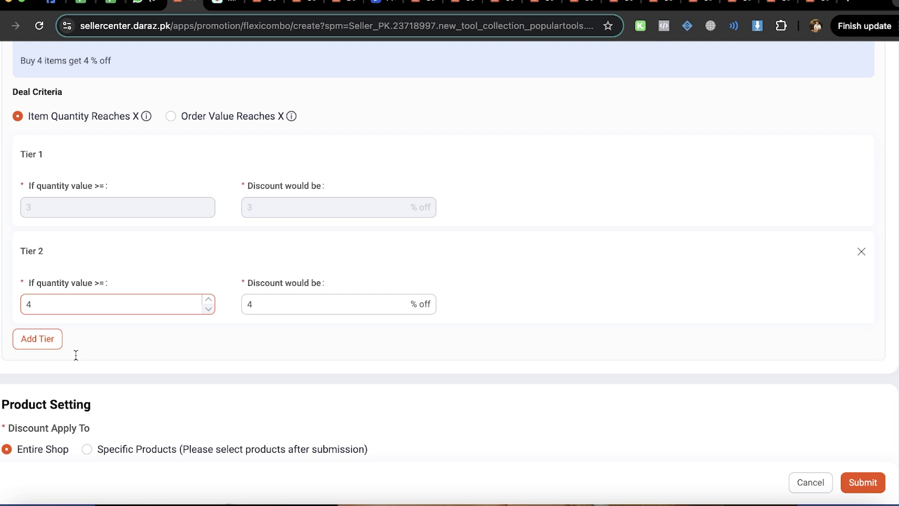
{"action": "scroll", "coordinate": [76, 355], "scroll_direction": "down", "scroll_amount": 1}
{"action": "left_click", "coordinate": [38, 298]}
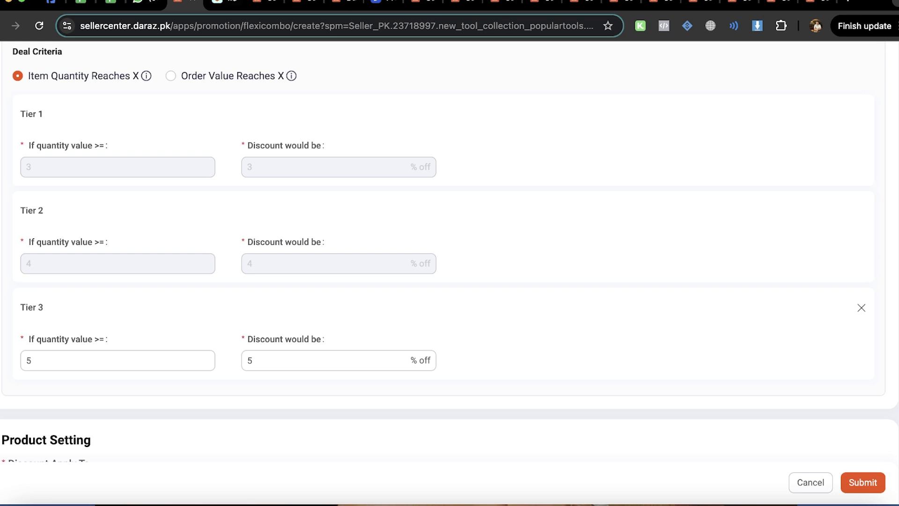
Step: Switch to the MAK & MOK shoulder bag's Daraz product page, examine its Min.Spend promotion without the SellerDash overlay, and reload the page
{"action": "left_click", "coordinate": [216, 3]}
{"action": "left_click", "coordinate": [4, 175]}
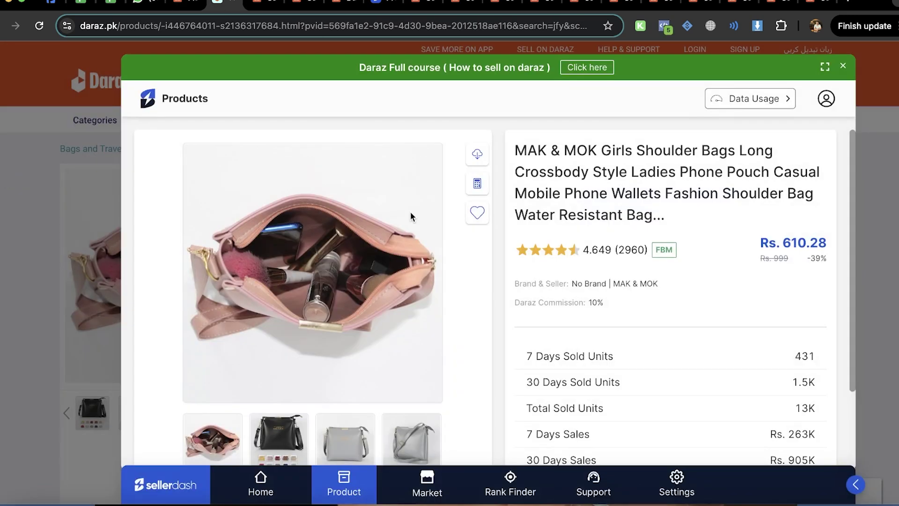
{"action": "scroll", "coordinate": [410, 212], "scroll_direction": "down", "scroll_amount": 1}
{"action": "left_click", "coordinate": [6, 159]}
{"action": "scroll", "coordinate": [472, 324], "scroll_direction": "down", "scroll_amount": 1}
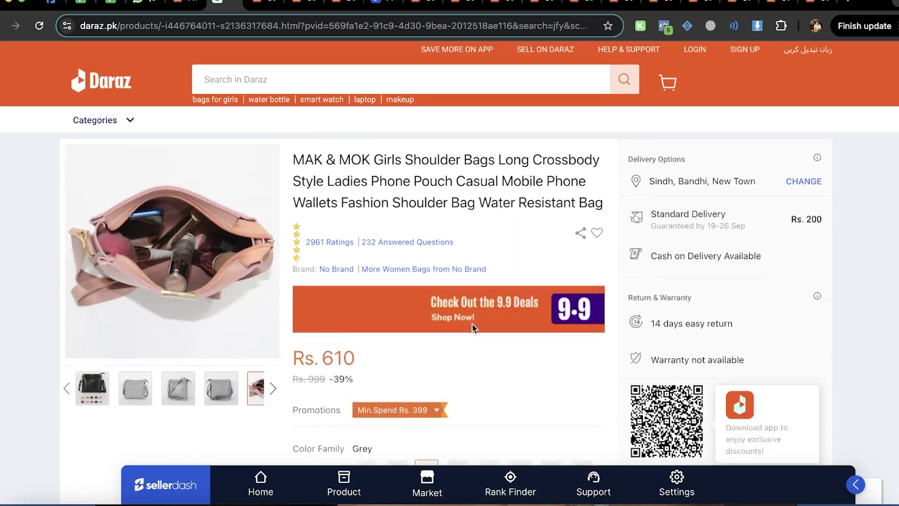
{"action": "scroll", "coordinate": [381, 346], "scroll_direction": "down", "scroll_amount": 4}
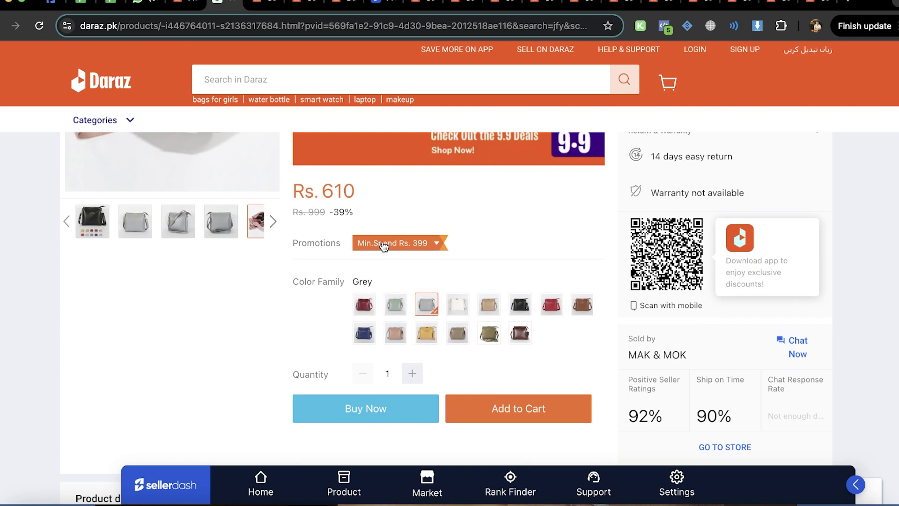
{"action": "mouse_move", "coordinate": [383, 246]}
{"action": "scroll", "coordinate": [408, 252], "scroll_direction": "down", "scroll_amount": 2}
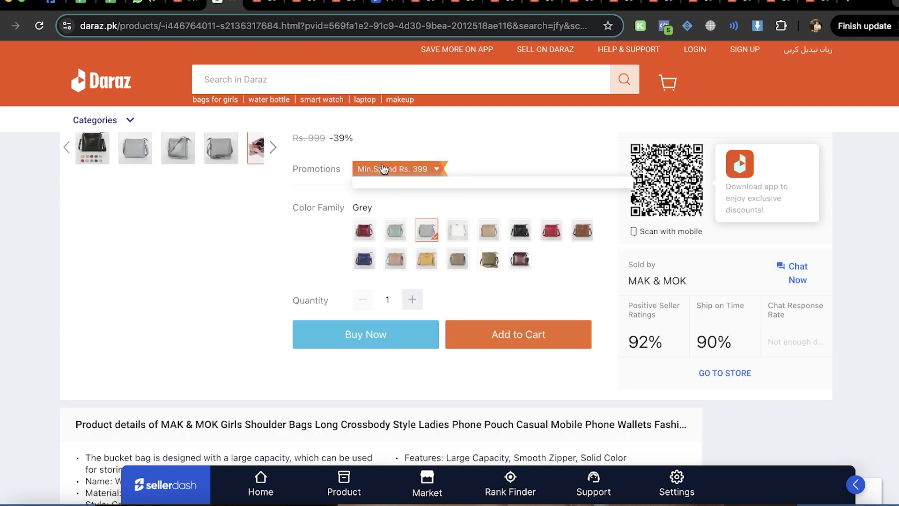
{"action": "left_click", "coordinate": [210, 23]}
{"action": "key", "text": "Return"}
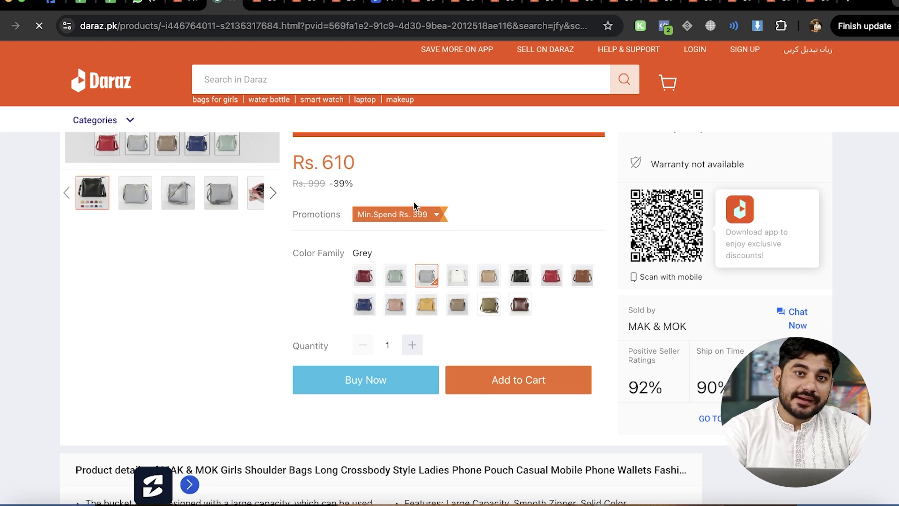
Step: Return to the Flexi Combo form in Seller Center and set the total number of Flexi Combo orders to 1000
{"action": "left_click", "coordinate": [185, 6]}
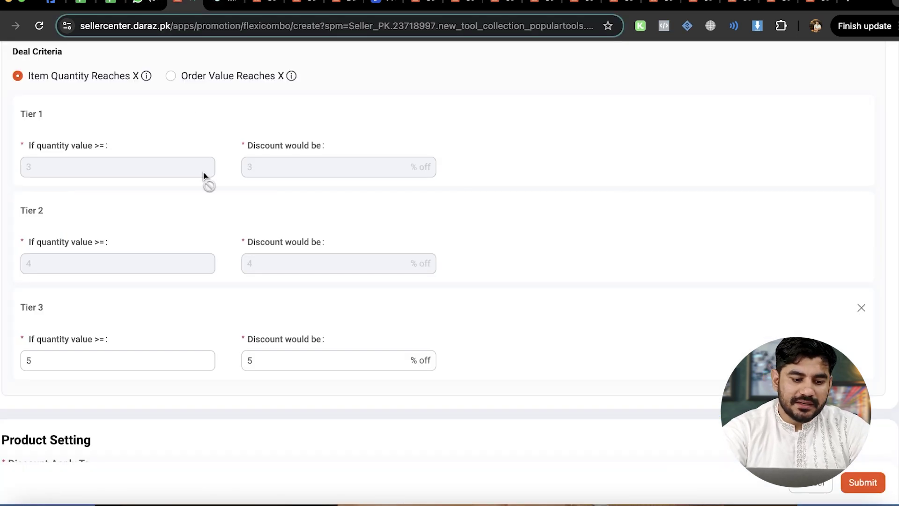
{"action": "scroll", "coordinate": [211, 215], "scroll_direction": "down", "scroll_amount": 5}
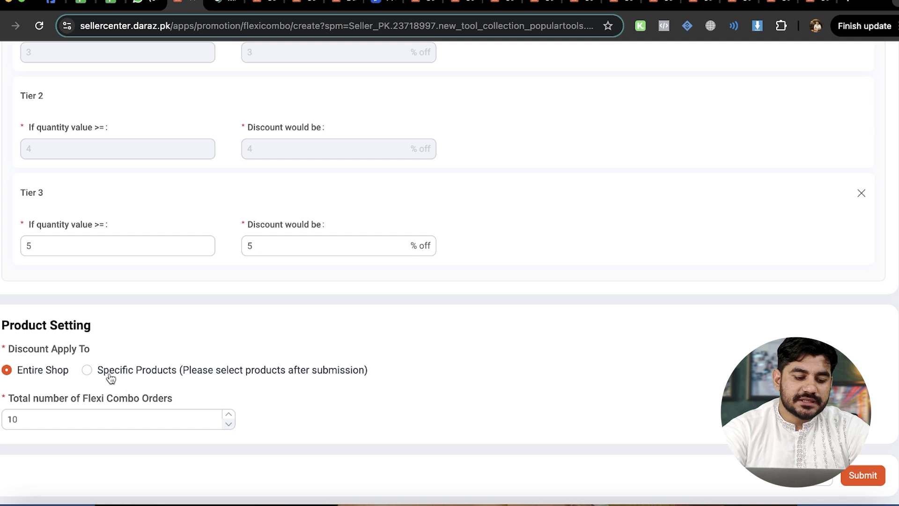
{"action": "left_click", "coordinate": [66, 415]}
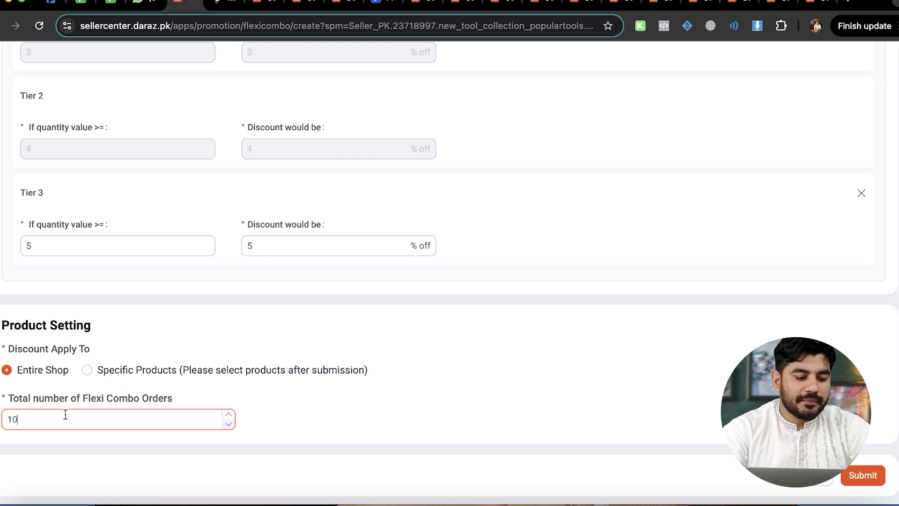
{"action": "type", "text": "10"}
{"action": "key", "text": "BackSpace"}
{"action": "type", "text": "00"}
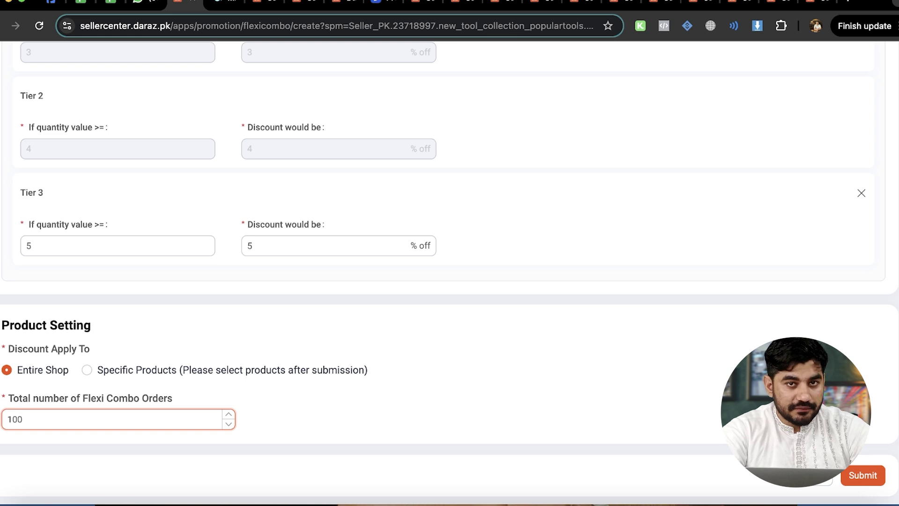
{"action": "triple_click", "coordinate": [95, 398]}
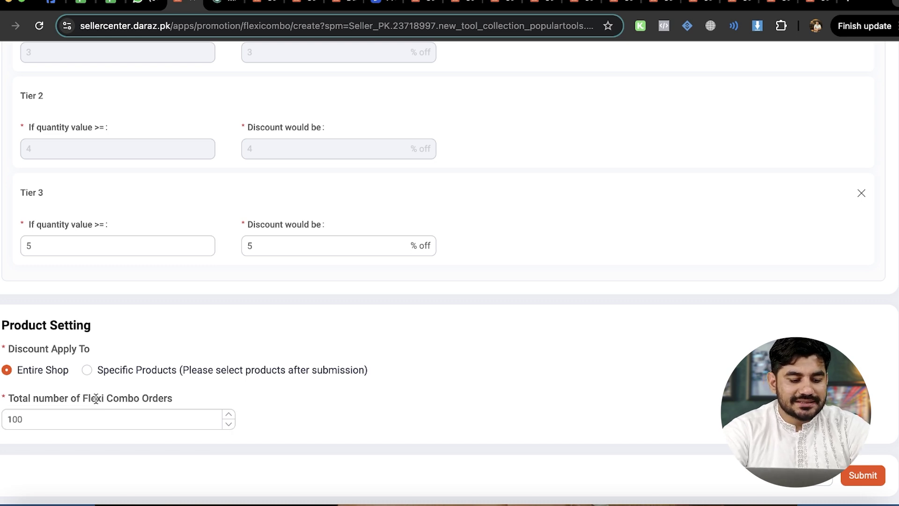
{"action": "left_click", "coordinate": [125, 397]}
{"action": "left_click", "coordinate": [107, 423]}
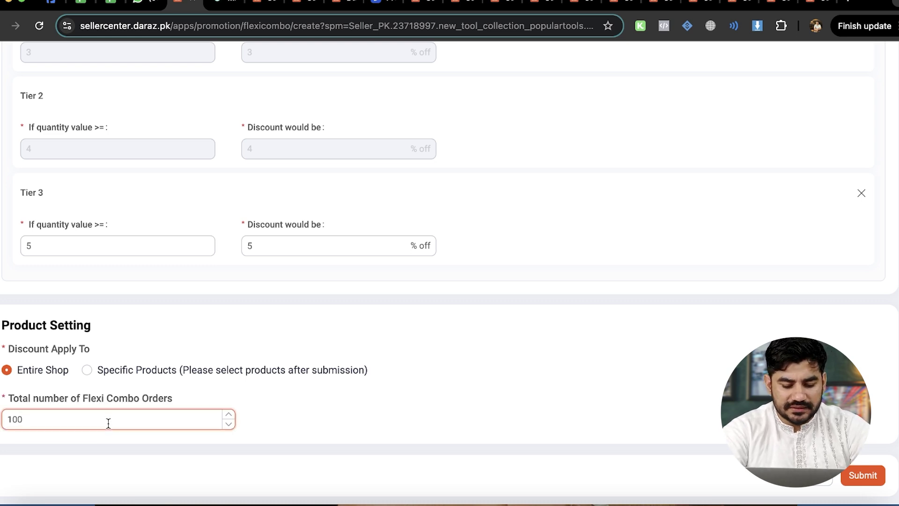
{"action": "type", "text": "0"}
{"action": "left_click", "coordinate": [139, 446]}
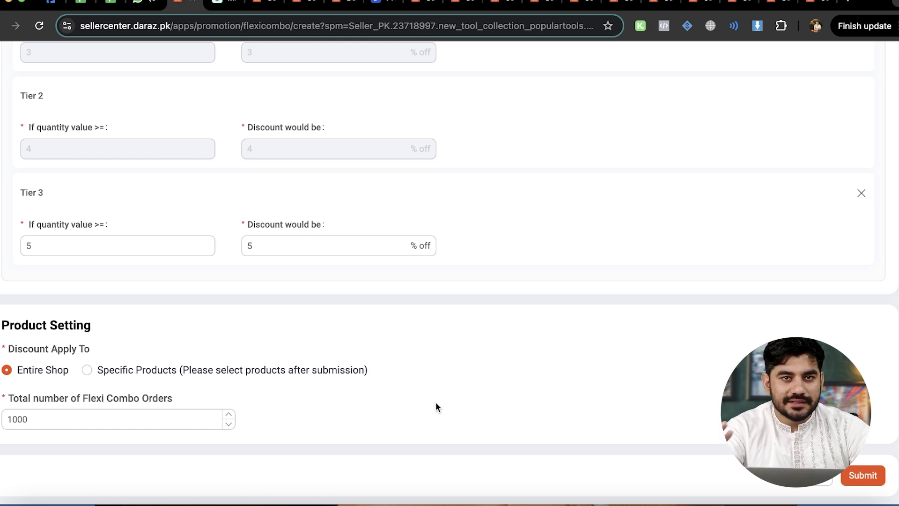
Step: Submit the Flexi Combo promotion and check its entry in the Flexi Combo list
{"action": "left_click", "coordinate": [860, 467]}
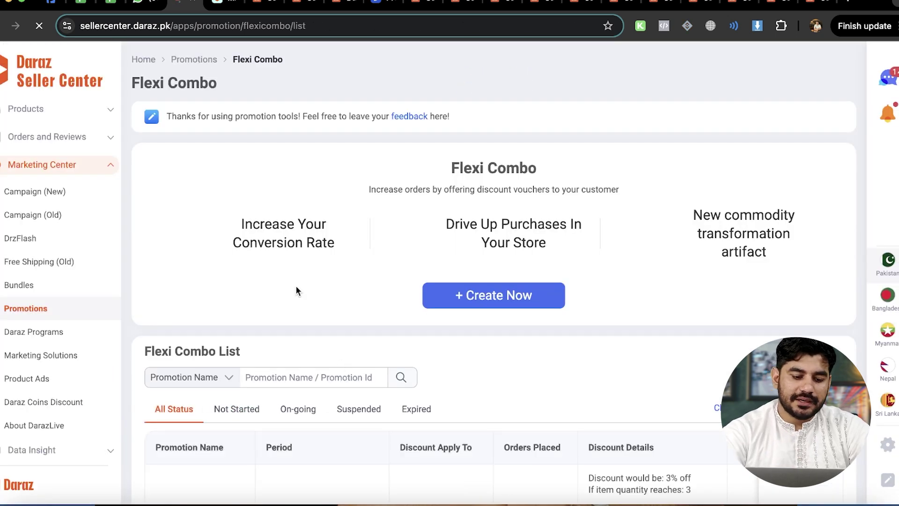
{"action": "scroll", "coordinate": [296, 285], "scroll_direction": "down", "scroll_amount": 4}
{"action": "scroll", "coordinate": [515, 318], "scroll_direction": "down", "scroll_amount": 1}
{"action": "scroll", "coordinate": [524, 325], "scroll_direction": "up", "scroll_amount": 3}
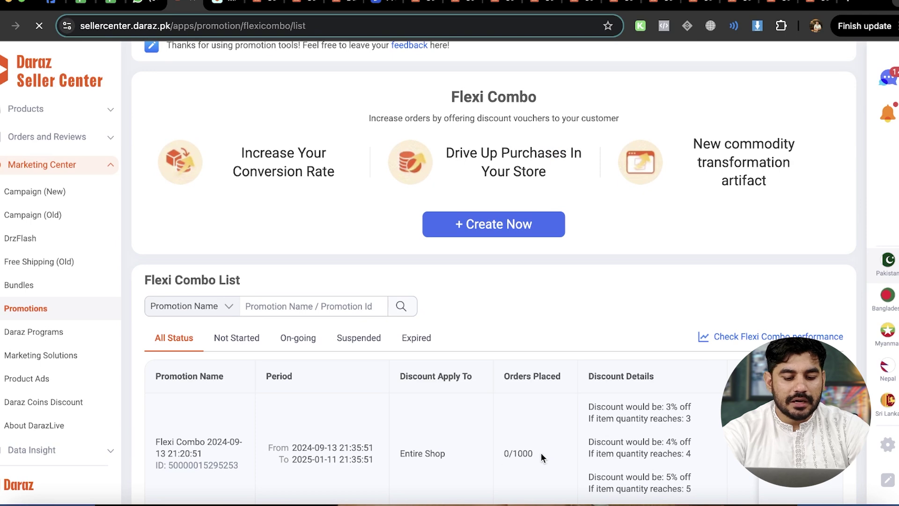
{"action": "scroll", "coordinate": [540, 453], "scroll_direction": "up", "scroll_amount": 2}
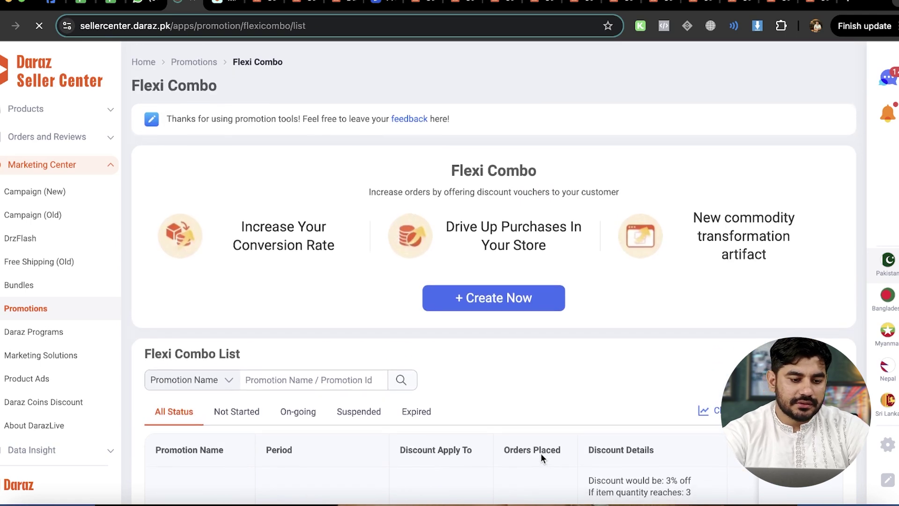
Step: Go back to the Promotions page and look over the popular tools and on-going promotions
{"action": "left_click", "coordinate": [186, 60]}
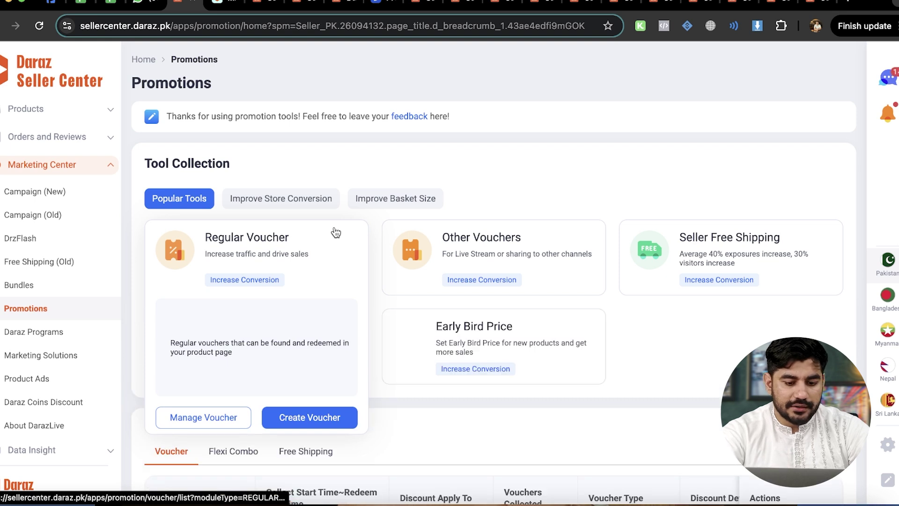
{"action": "scroll", "coordinate": [336, 228], "scroll_direction": "down", "scroll_amount": 1}
{"action": "mouse_move", "coordinate": [587, 275]}
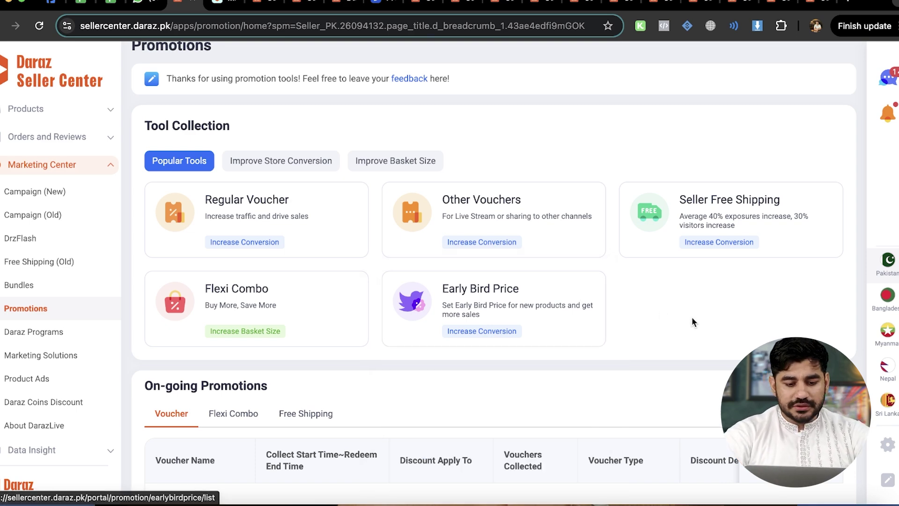
{"action": "scroll", "coordinate": [692, 318], "scroll_direction": "down", "scroll_amount": 1}
{"action": "scroll", "coordinate": [693, 318], "scroll_direction": "down", "scroll_amount": 2}
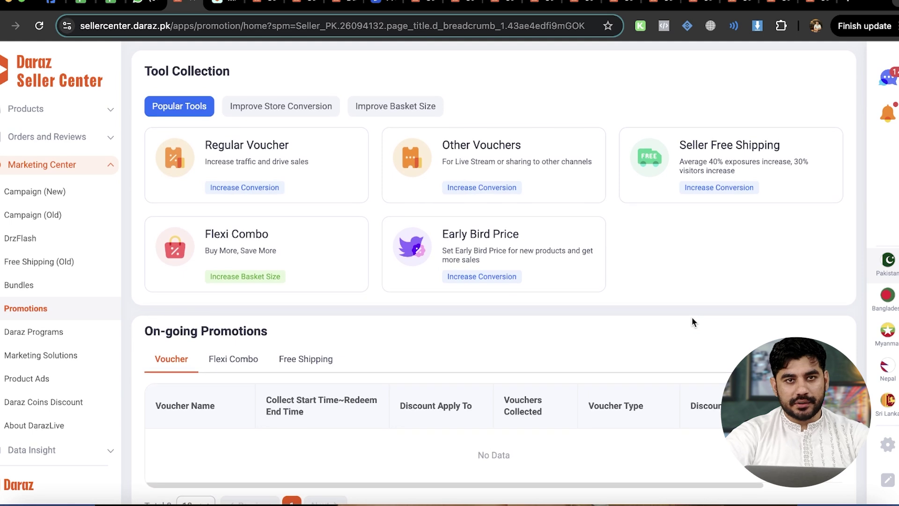
{"action": "mouse_move", "coordinate": [205, 246]}
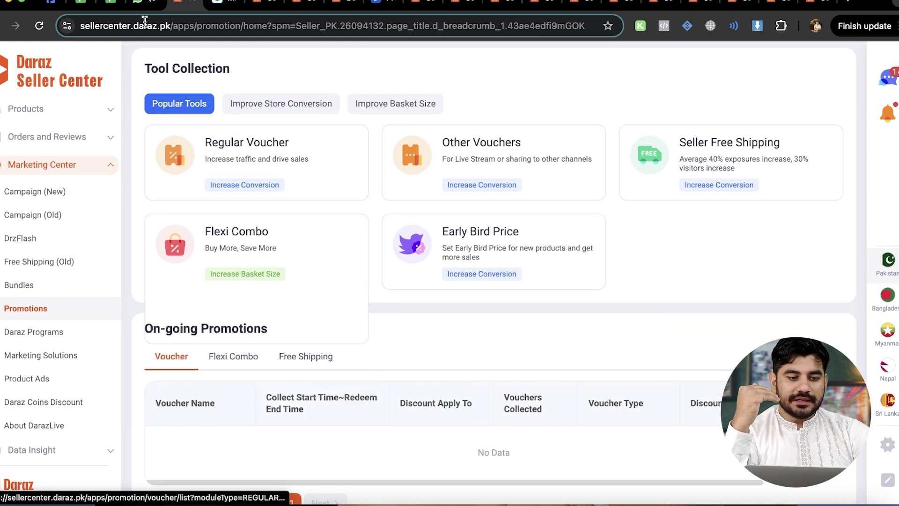
Step: Look through the shoulder bag's product details and reviews on its Daraz page, and return to the Seller Center Promotions page
{"action": "left_click", "coordinate": [214, 6]}
{"action": "scroll", "coordinate": [375, 309], "scroll_direction": "down", "scroll_amount": 20}
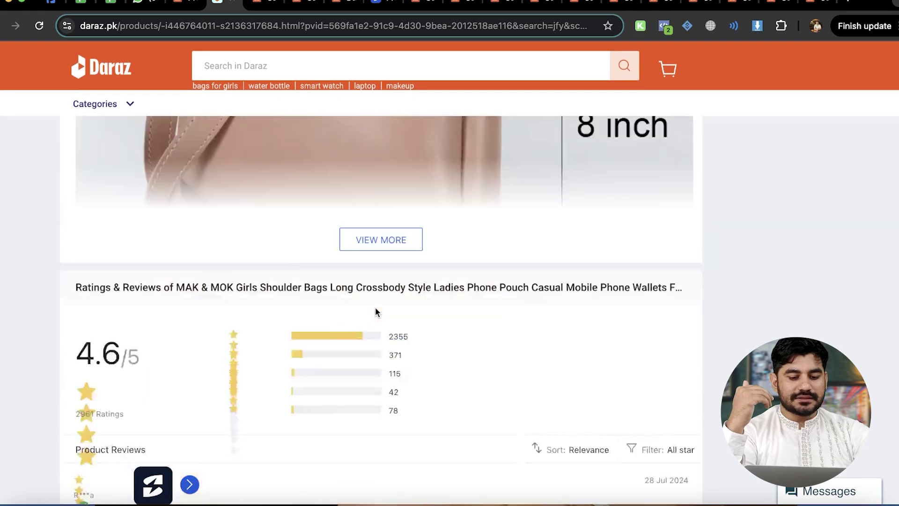
{"action": "scroll", "coordinate": [375, 309], "scroll_direction": "up", "scroll_amount": 15}
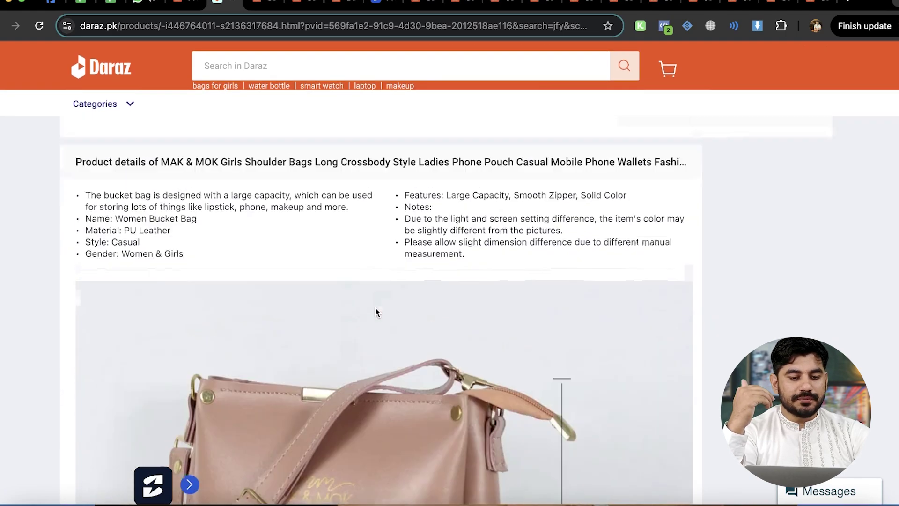
{"action": "scroll", "coordinate": [376, 311], "scroll_direction": "up", "scroll_amount": 2}
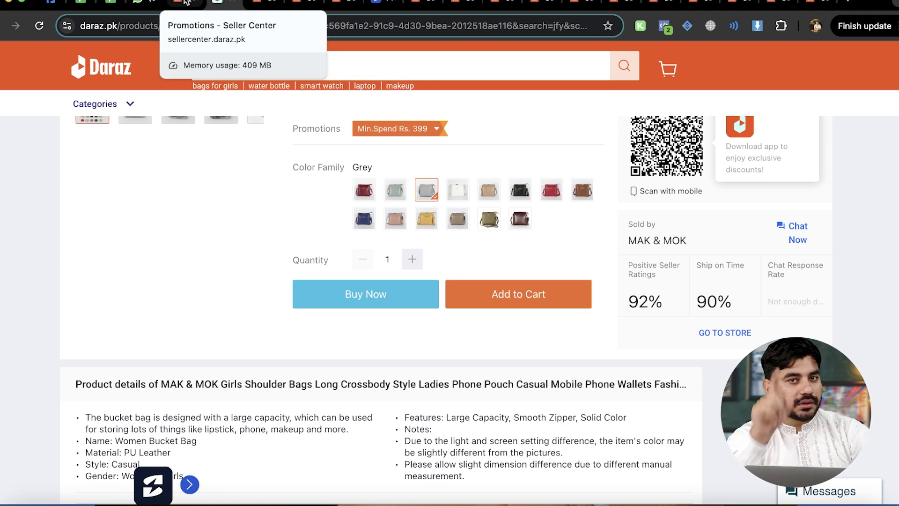
{"action": "left_click", "coordinate": [186, 3]}
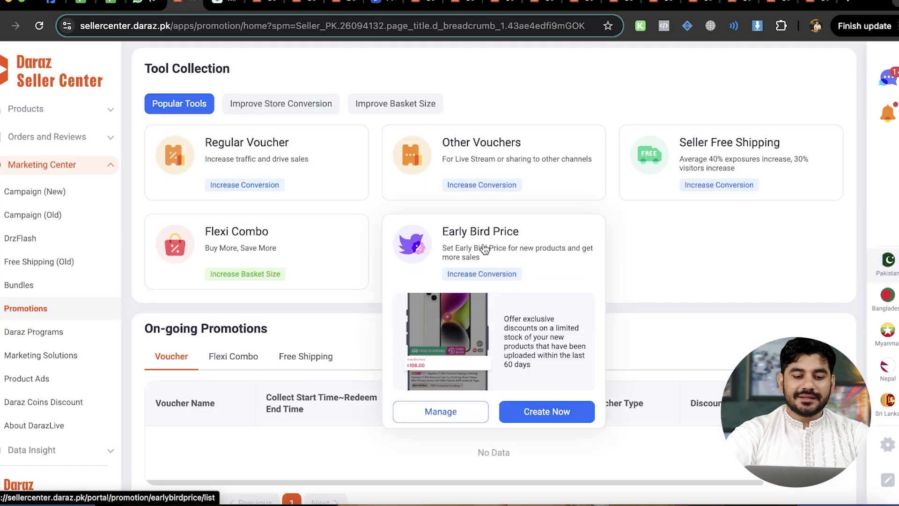
Step: Open the creation form for an Early Bird Price promotion, check which SKUs can be selected, and close the SKU selection
{"action": "scroll", "coordinate": [484, 250], "scroll_direction": "down", "scroll_amount": 2}
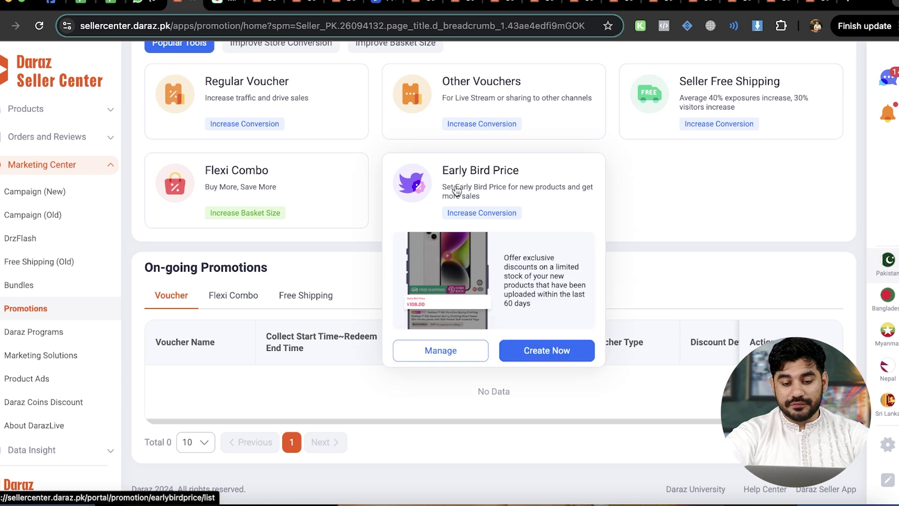
{"action": "left_click", "coordinate": [554, 351]}
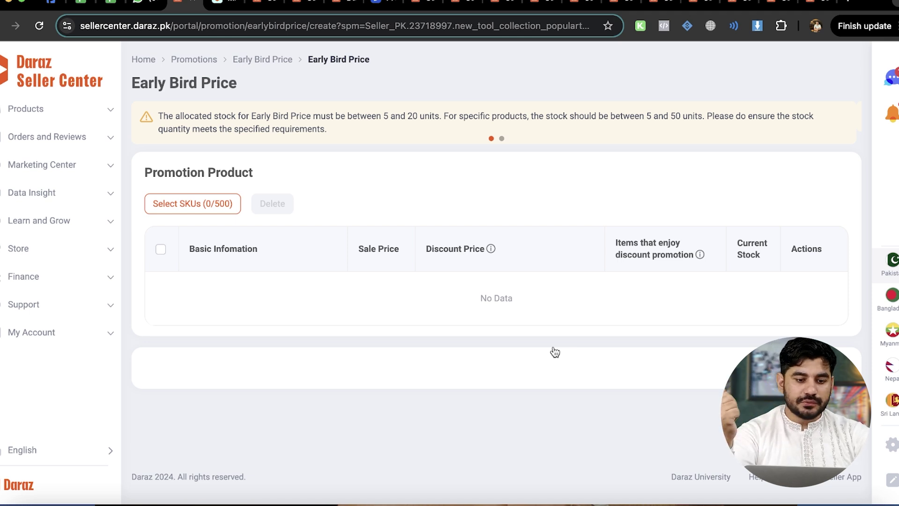
{"action": "left_click", "coordinate": [187, 213]}
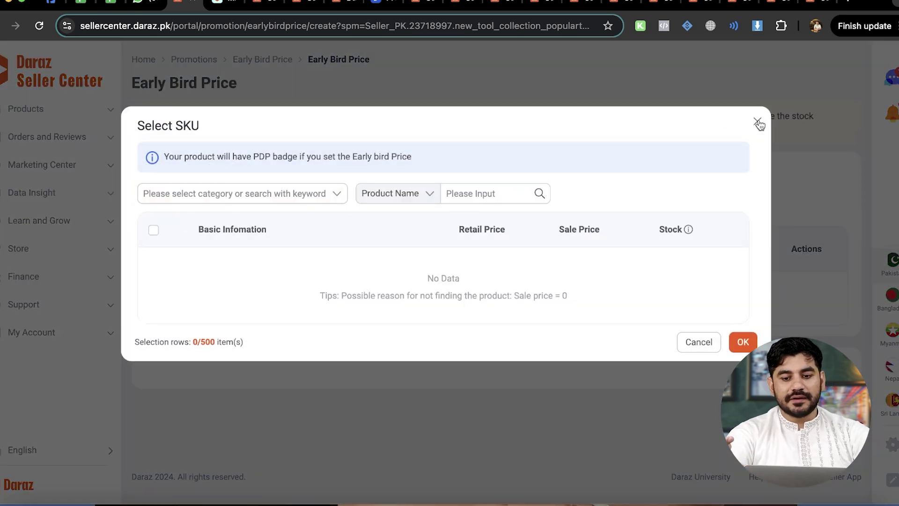
{"action": "left_click", "coordinate": [759, 124]}
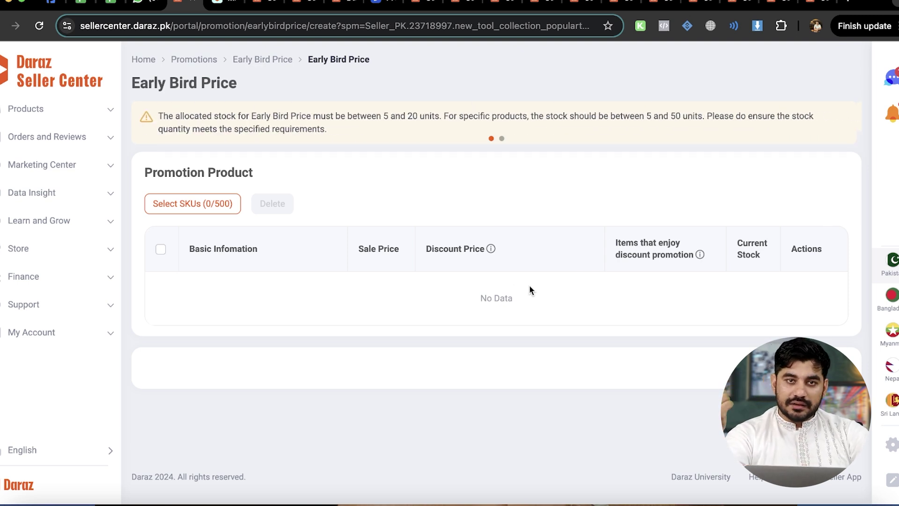
Step: Review the To be Reviewed list in Reviews Management, and return to the Promotions page of the Marketing Center
{"action": "left_click", "coordinate": [47, 136]}
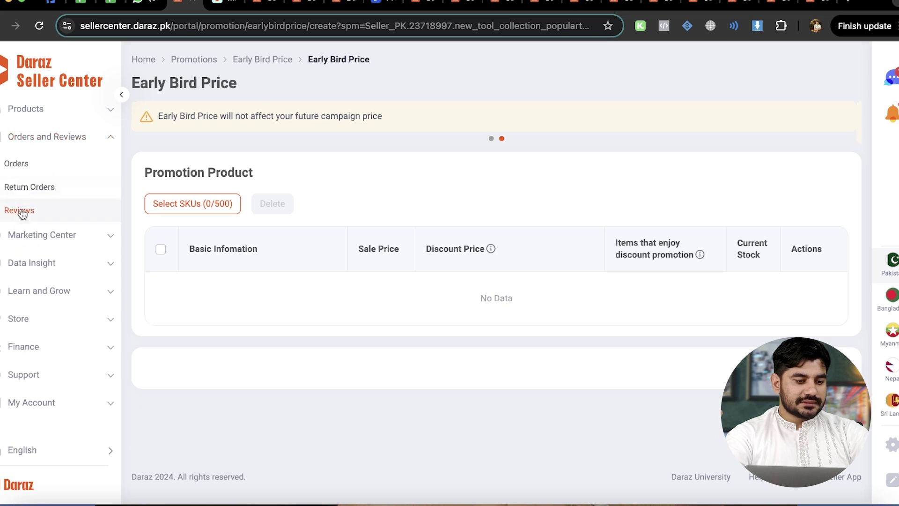
{"action": "left_click", "coordinate": [20, 210]}
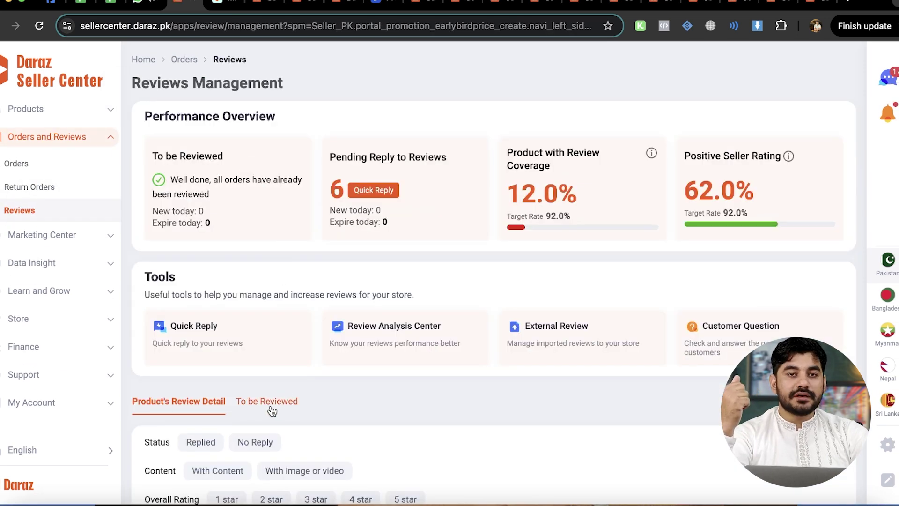
{"action": "left_click", "coordinate": [270, 403]}
{"action": "scroll", "coordinate": [397, 354], "scroll_direction": "down", "scroll_amount": 3}
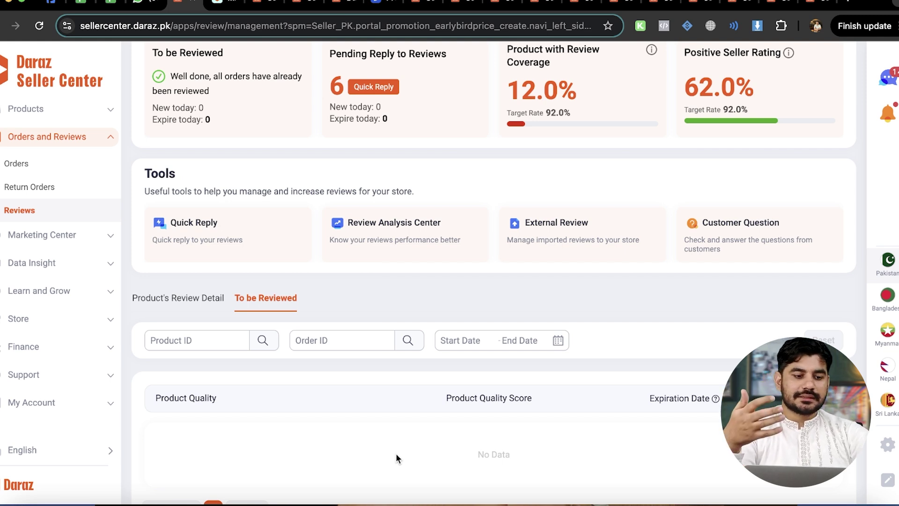
{"action": "left_click", "coordinate": [42, 236]}
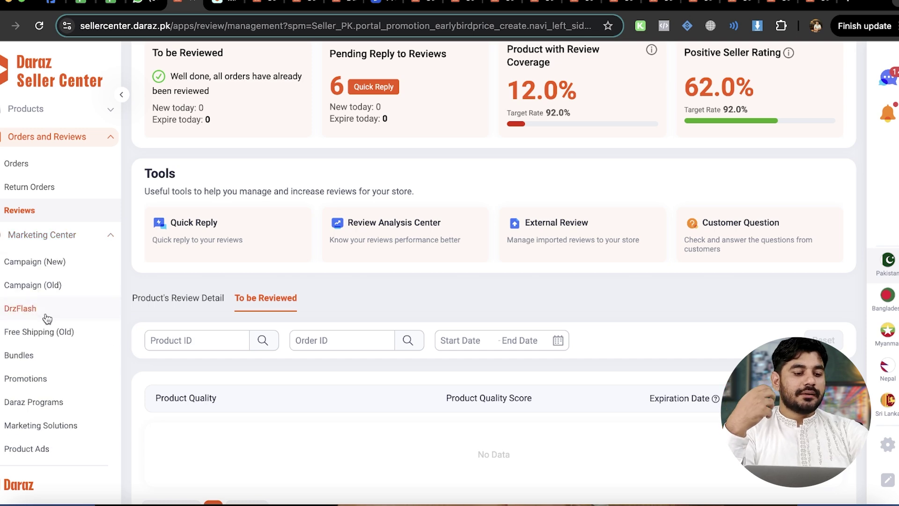
{"action": "left_click", "coordinate": [46, 388]}
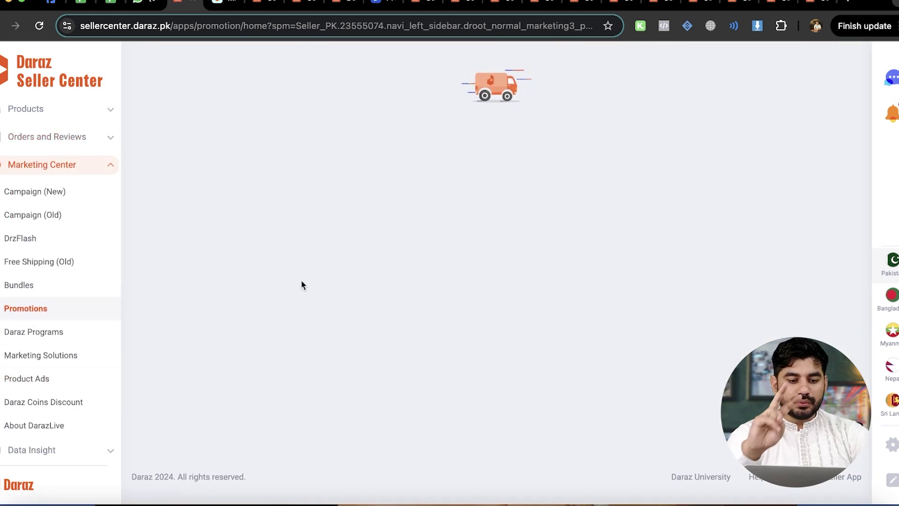